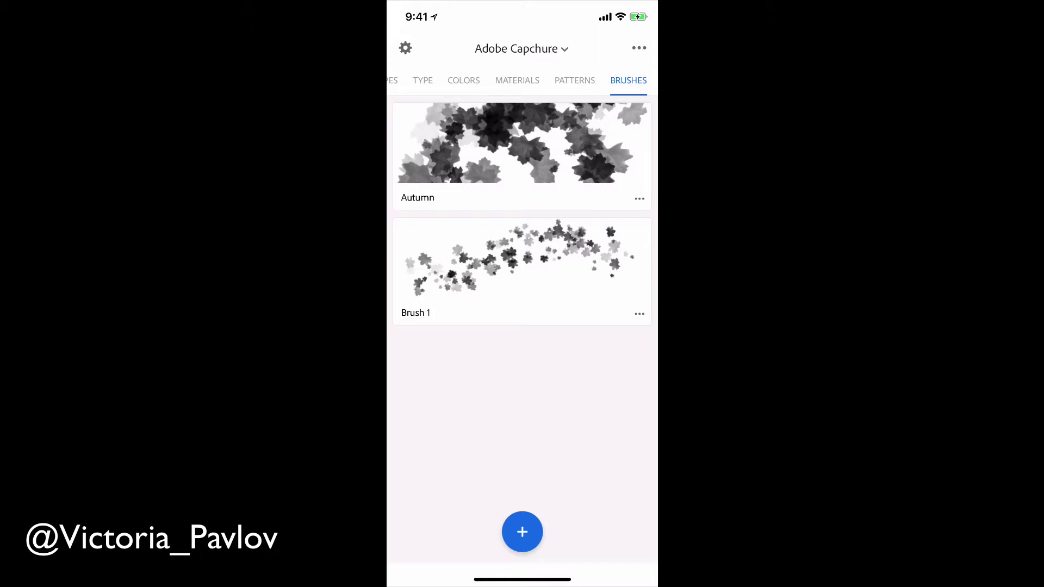
- Capture the maple leaf photo with the camera, raising the threshold so the leaf stands out
click(522, 532)
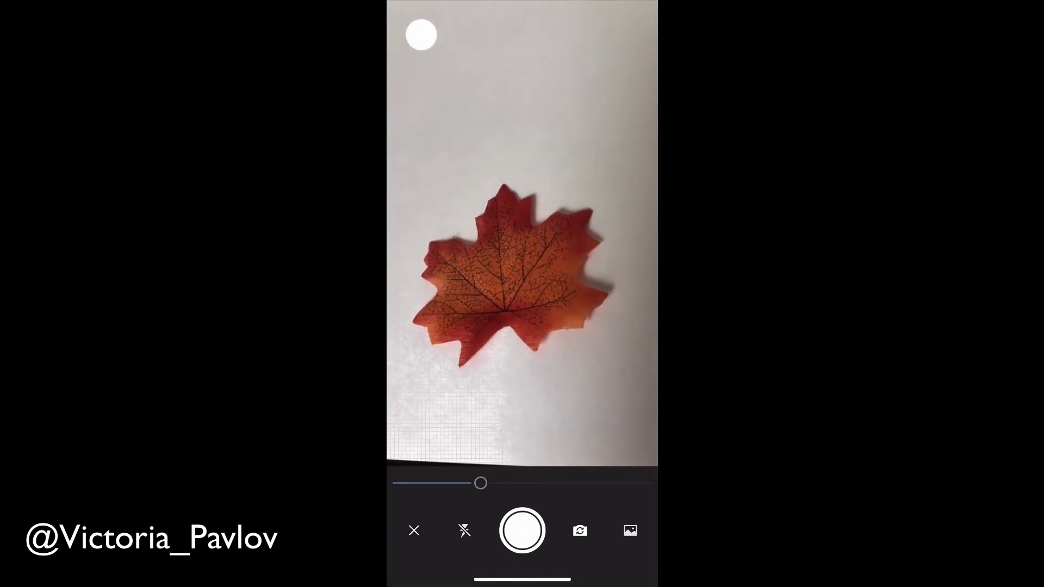
drag(481, 483, 644, 483)
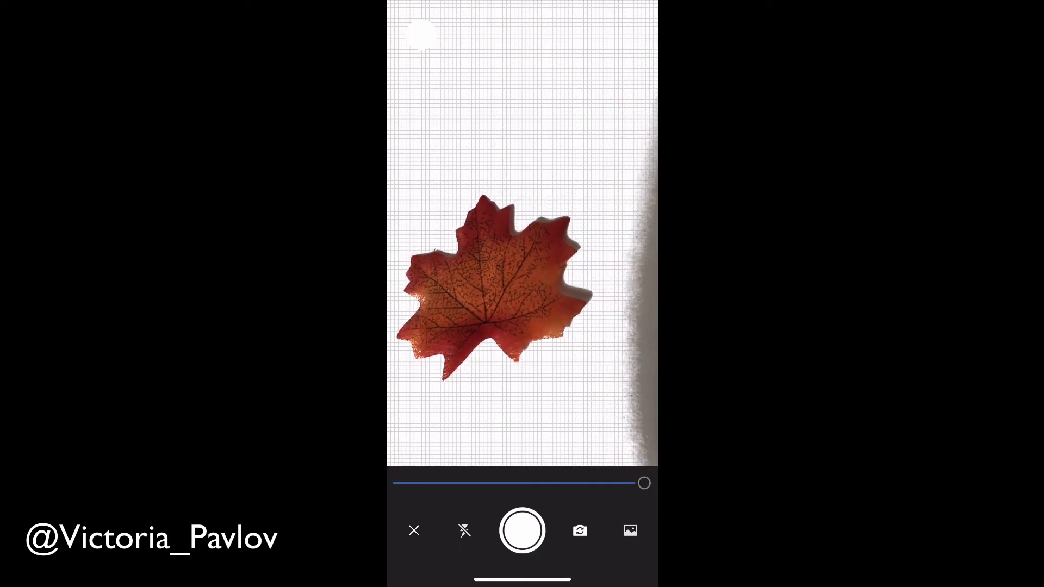
mouse_move(644, 483)
mouse_down()
mouse_move(590, 483)
mouse_move(643, 483)
mouse_up()
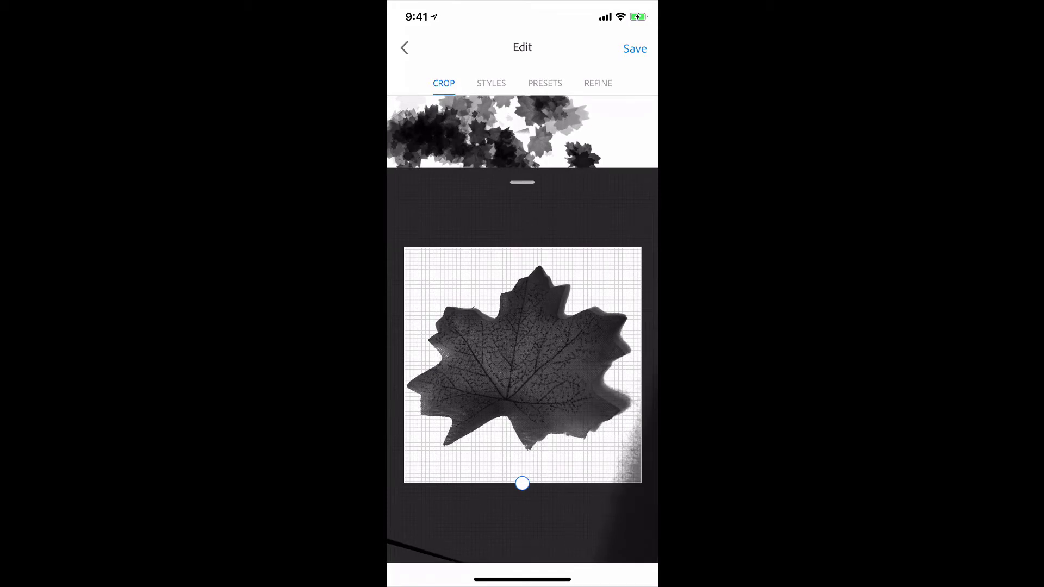
- Show the STYLES list and scroll down to the Photoshop CC & Adobe Sketch brush styles
click(491, 83)
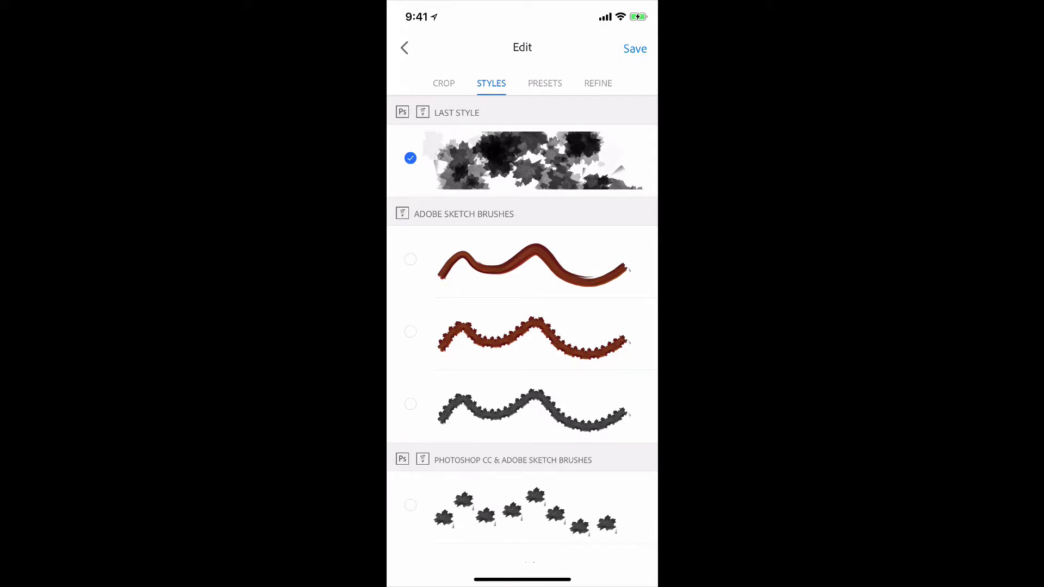
scroll(522, 326, down, 3)
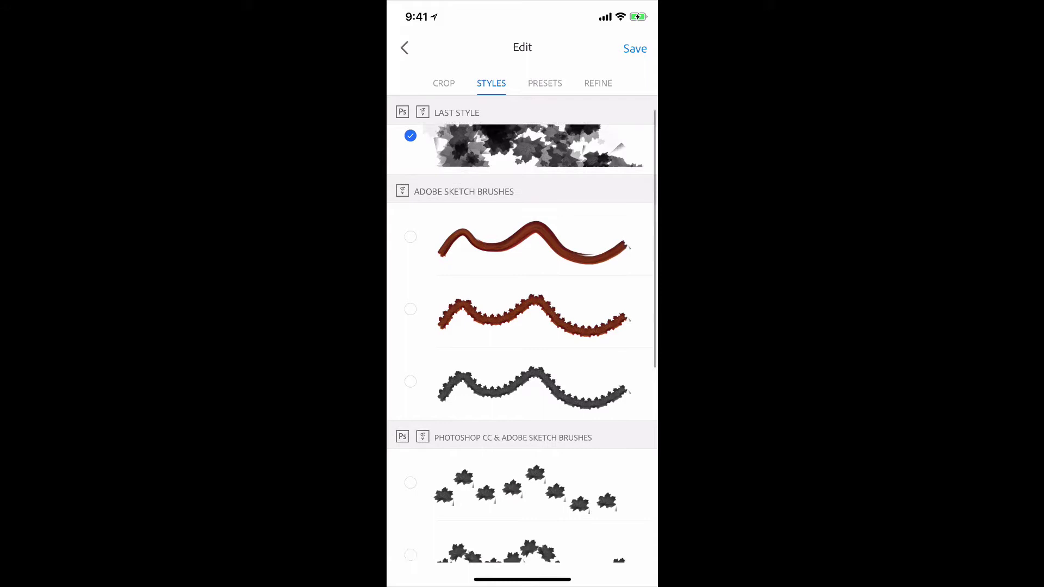
scroll(522, 342, down, 3)
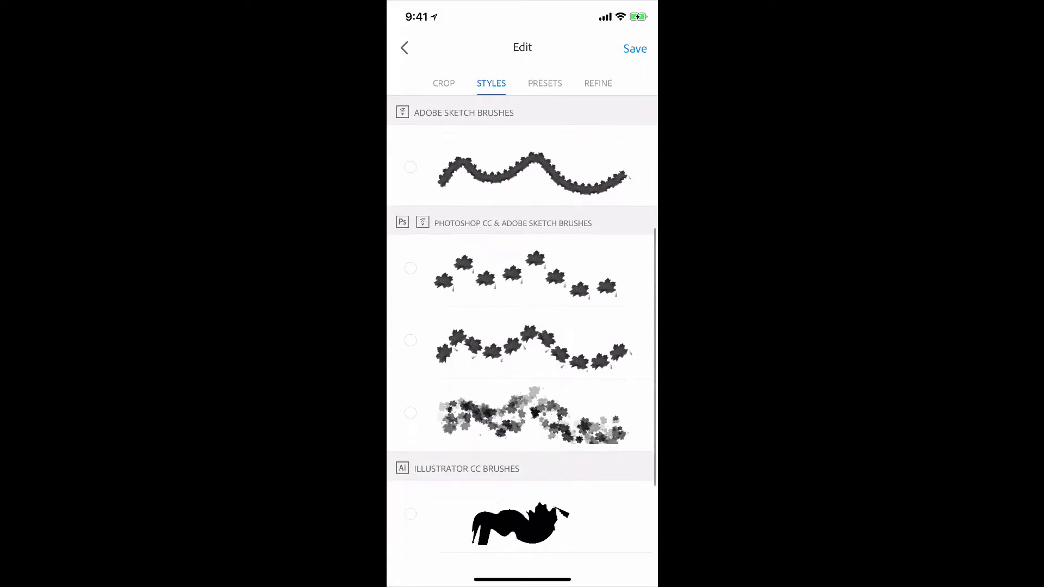
scroll(522, 343, down, 2)
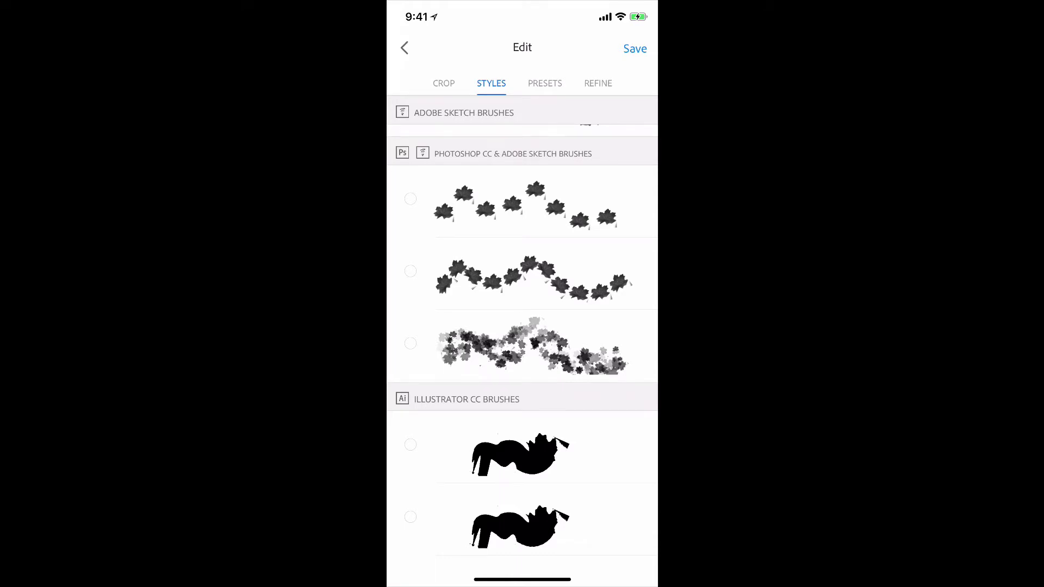
- Apply the third Photoshop style with size 44, 25% minimum size and Directional angle
click(410, 343)
click(544, 83)
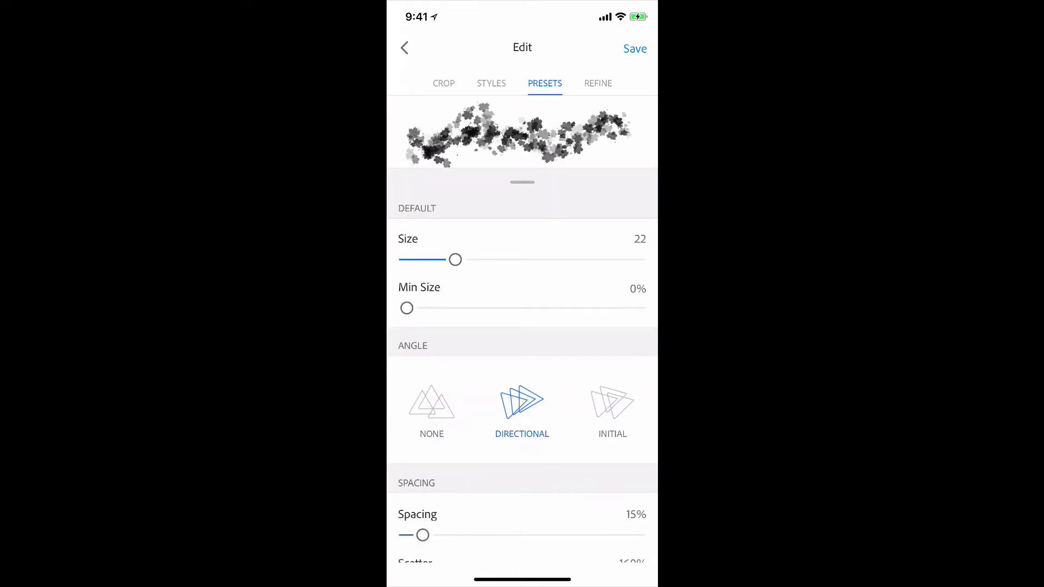
mouse_move(455, 260)
mouse_down()
mouse_move(618, 259)
mouse_move(507, 260)
mouse_up()
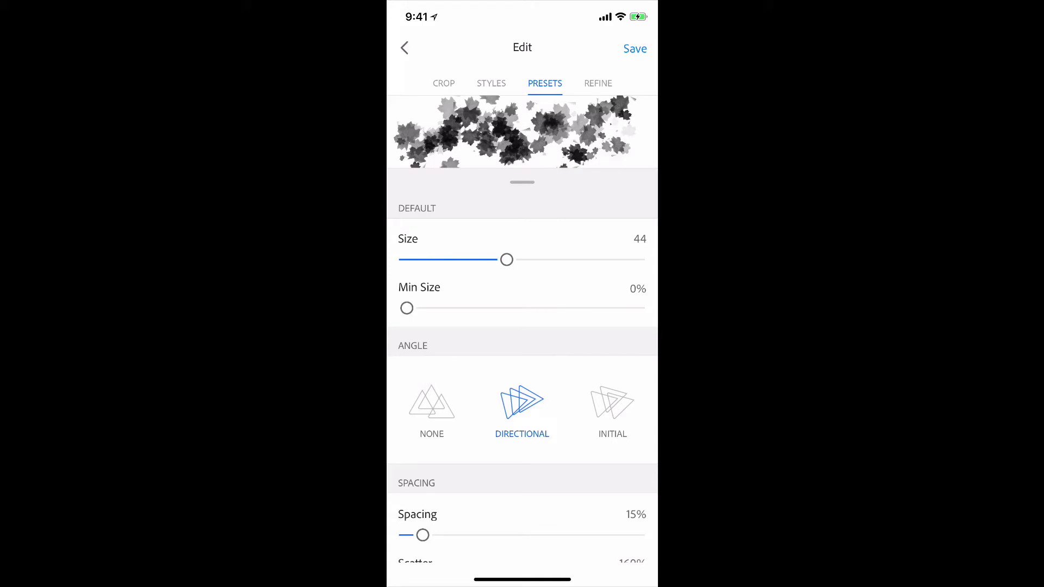
drag(407, 307, 465, 308)
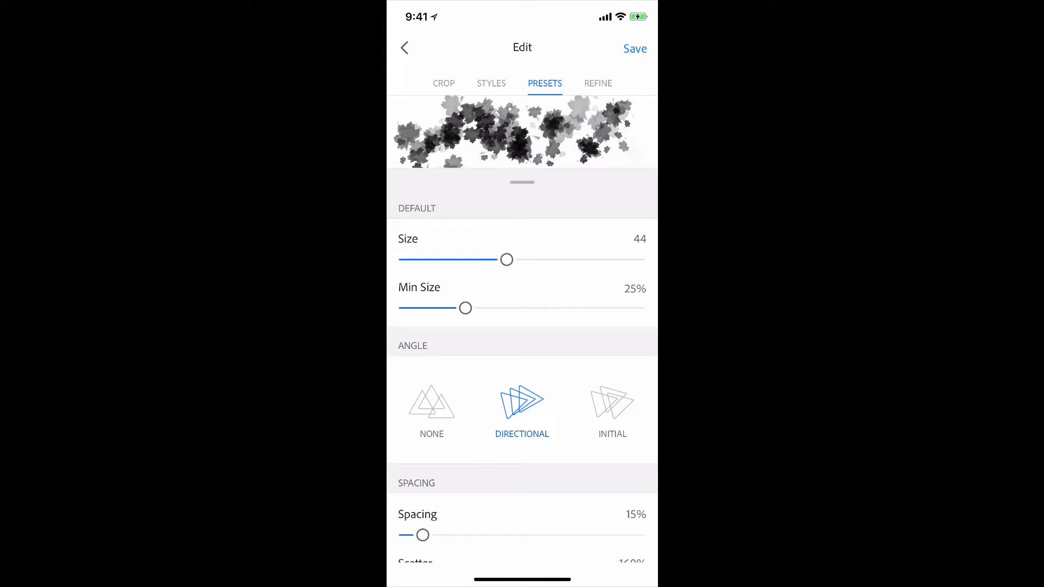
click(432, 408)
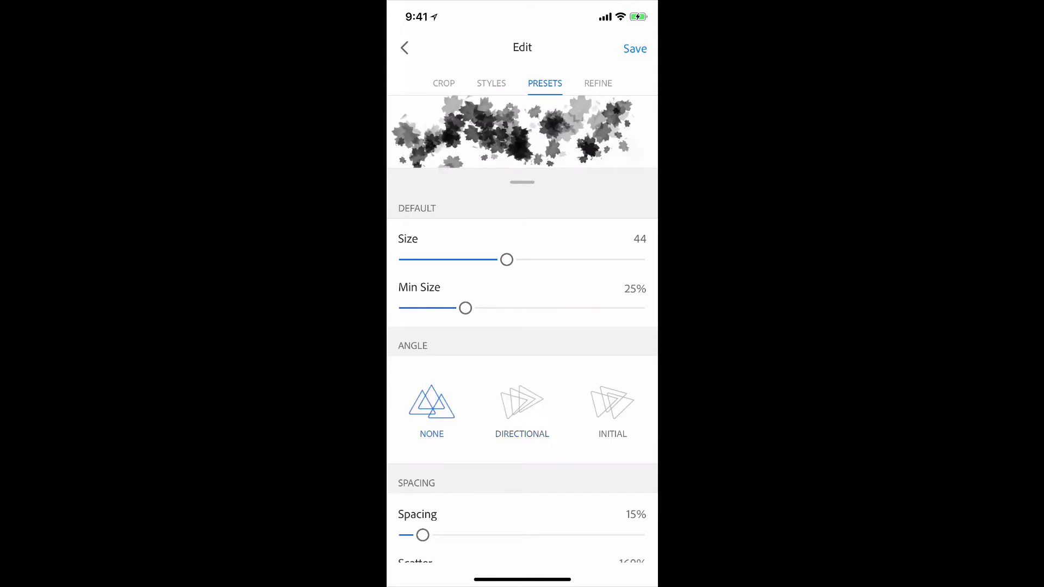
click(522, 407)
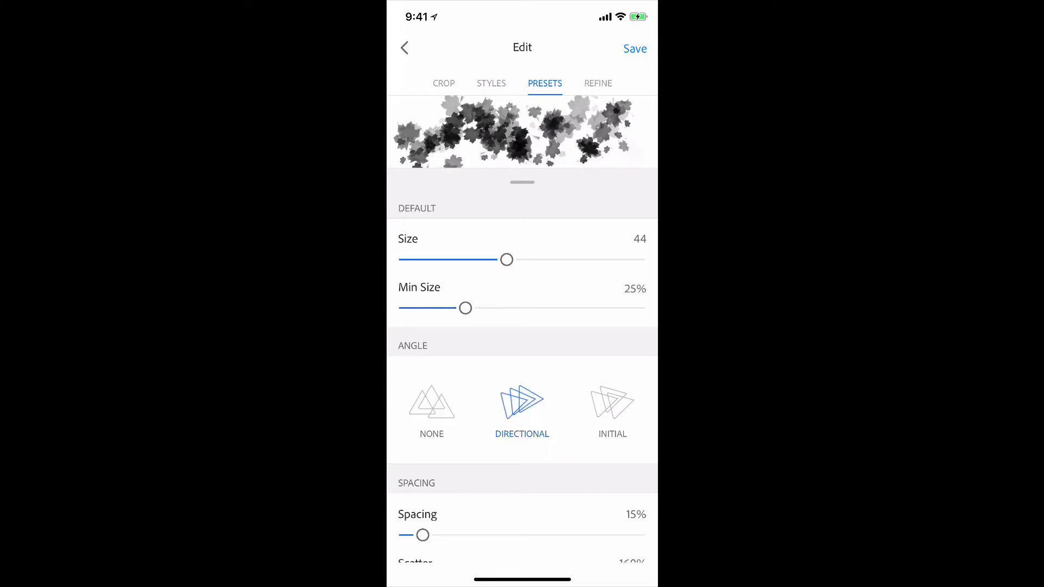
- Set the brush spacing to 14% and scatter to 173%
scroll(522, 380, down, 3)
mouse_move(423, 449)
mouse_down()
mouse_move(472, 448)
mouse_move(426, 448)
mouse_up()
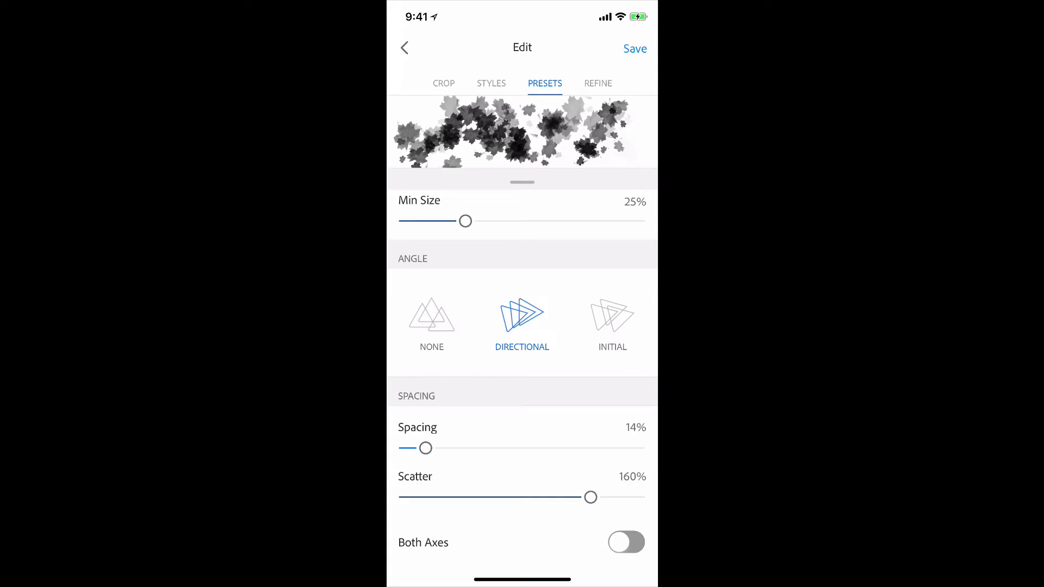
mouse_move(590, 497)
mouse_down()
mouse_move(515, 497)
mouse_move(607, 497)
mouse_up()
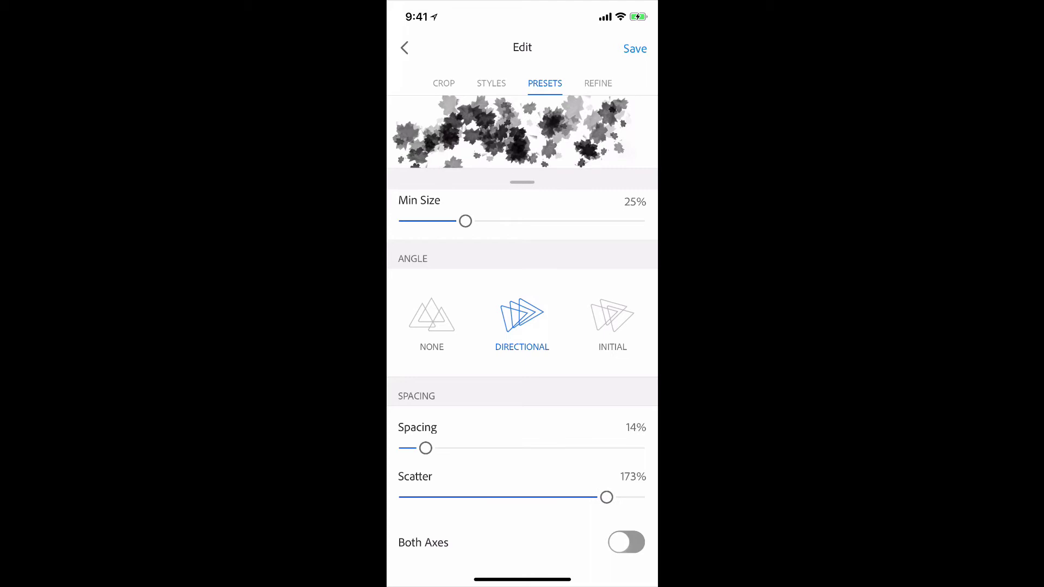
scroll(522, 381, down, 5)
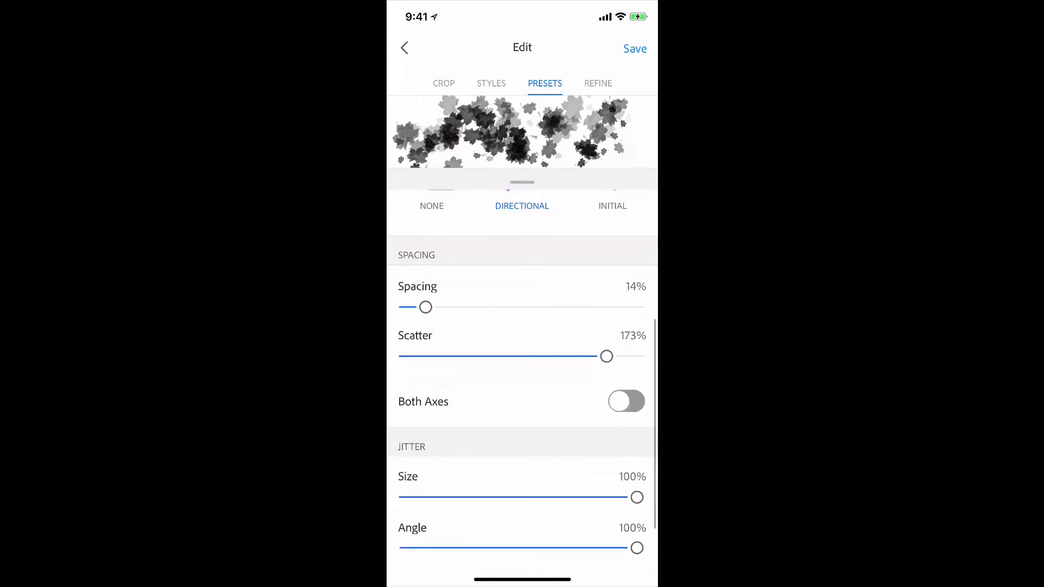
scroll(522, 381, up, 3)
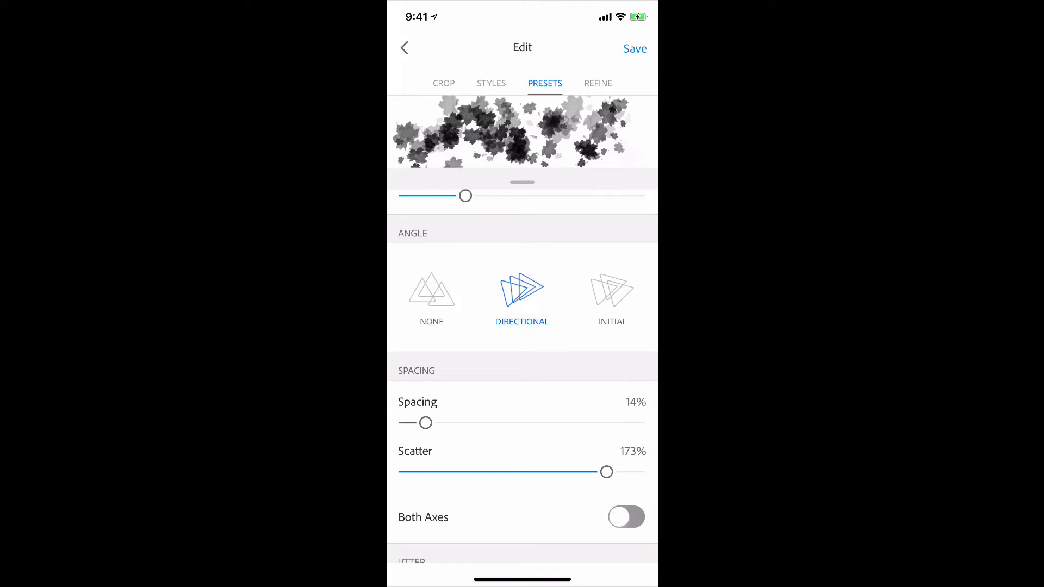
- In REFINE, erase the grey shading from the leaf image's lower-right corner
click(599, 83)
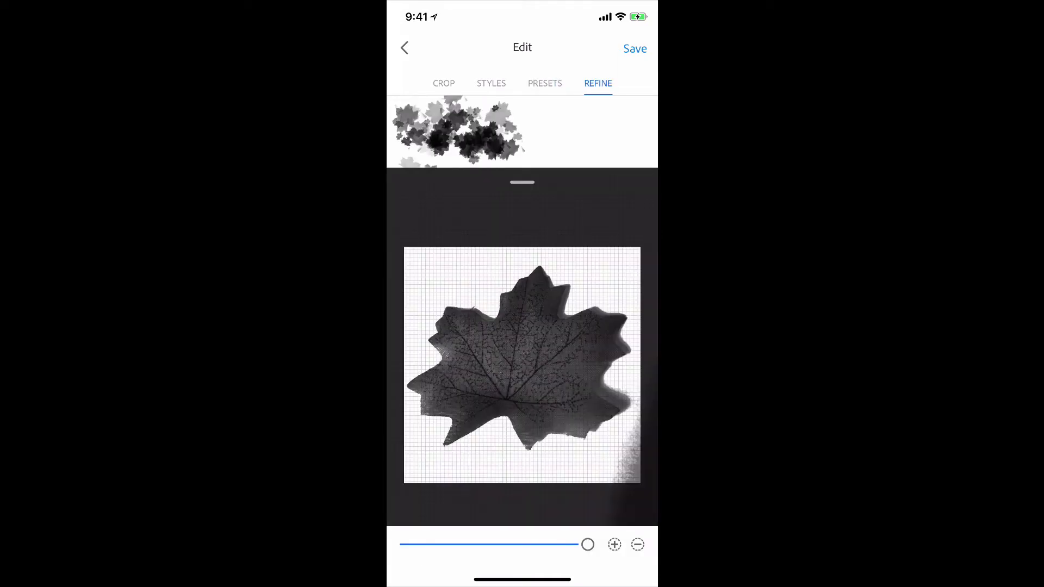
mouse_move(588, 544)
mouse_down()
mouse_move(508, 544)
mouse_move(588, 544)
mouse_up()
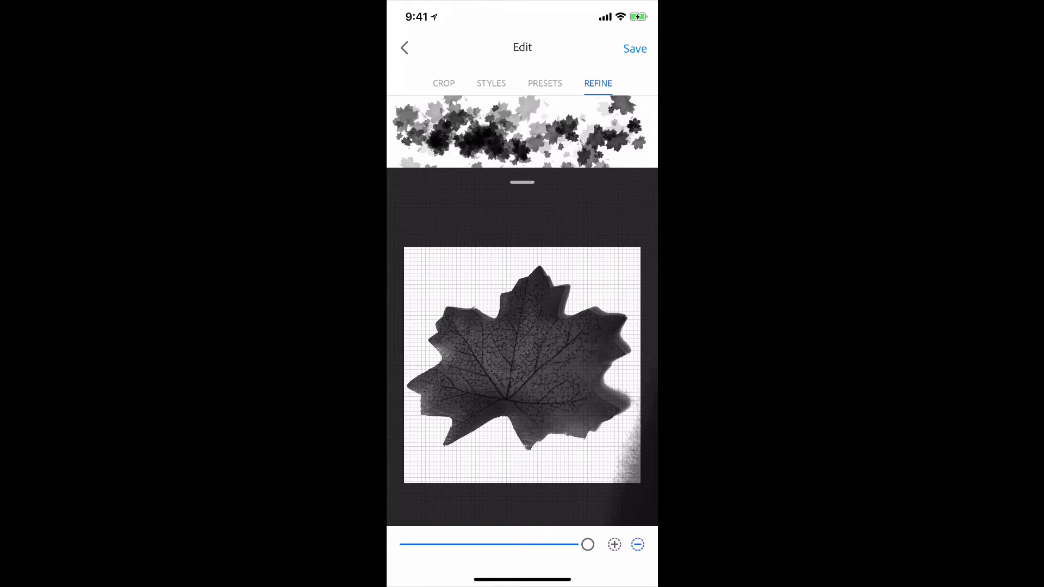
mouse_move(624, 471)
mouse_down()
mouse_move(642, 427)
mouse_move(625, 472)
mouse_move(642, 433)
mouse_move(594, 478)
mouse_move(639, 445)
mouse_move(644, 421)
mouse_move(634, 467)
mouse_move(428, 477)
mouse_move(622, 477)
mouse_move(639, 439)
mouse_move(620, 457)
mouse_move(637, 439)
mouse_move(625, 470)
mouse_move(637, 436)
mouse_move(631, 470)
mouse_move(413, 479)
mouse_up()
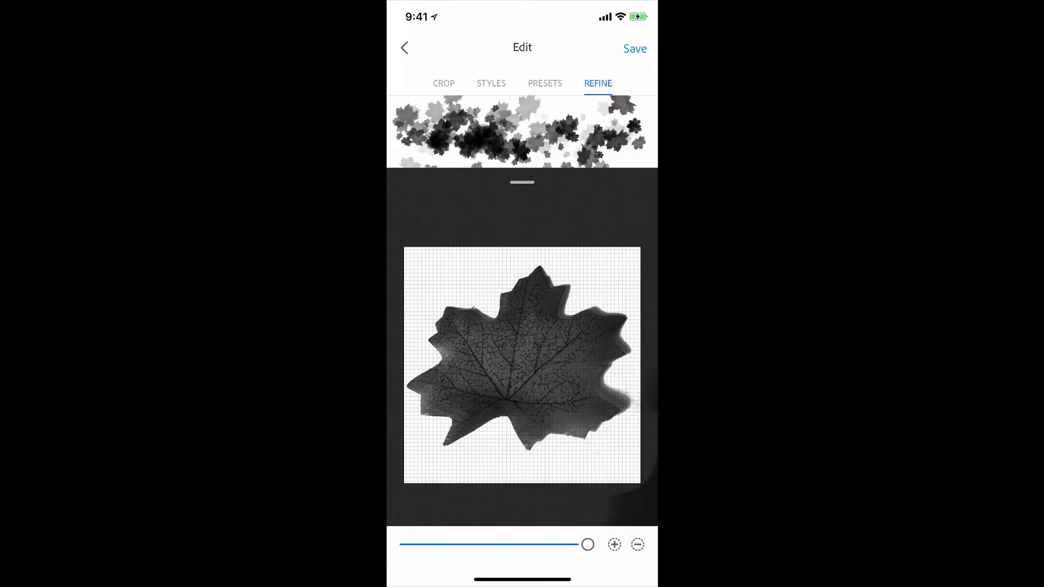
- Name the brush 'Tutorial' and save it to the Adobe Capchure library
click(636, 49)
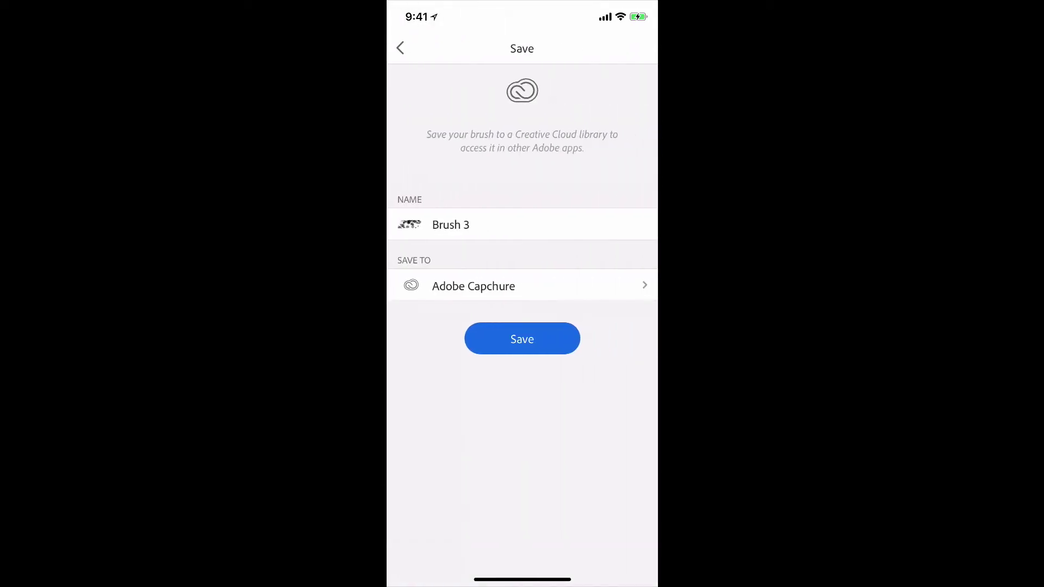
click(560, 225)
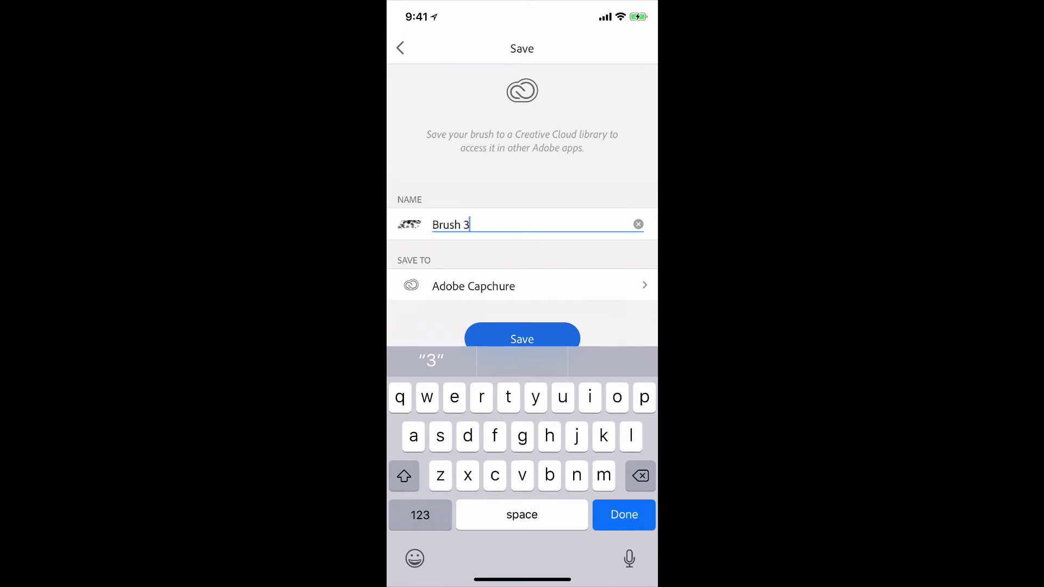
key(BackSpace)
key(BackSpace)
key(BackSpace)
key(BackSpace)
key(BackSpace)
key(BackSpace)
key(BackSpace)
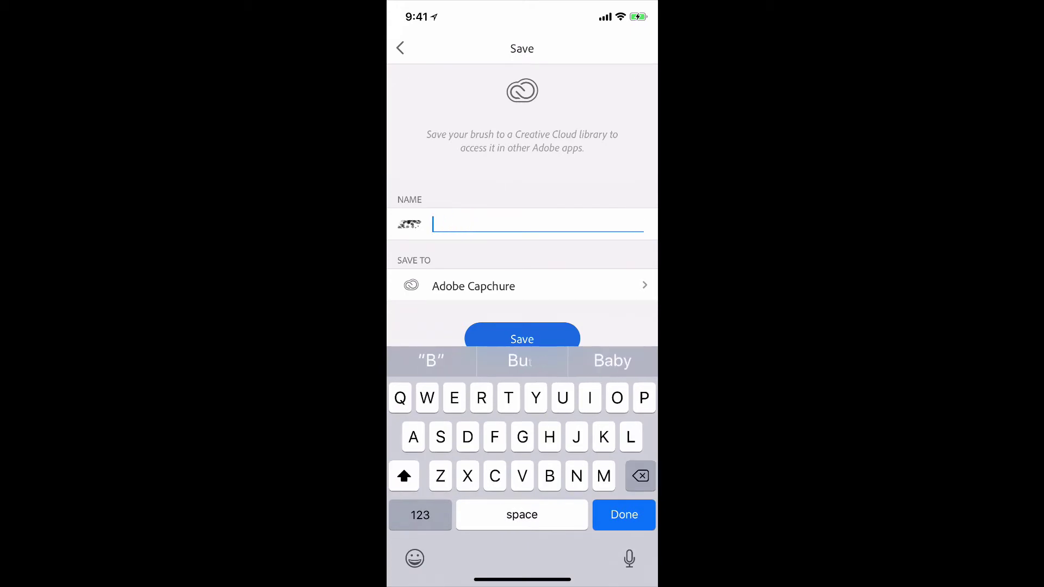
text(T)
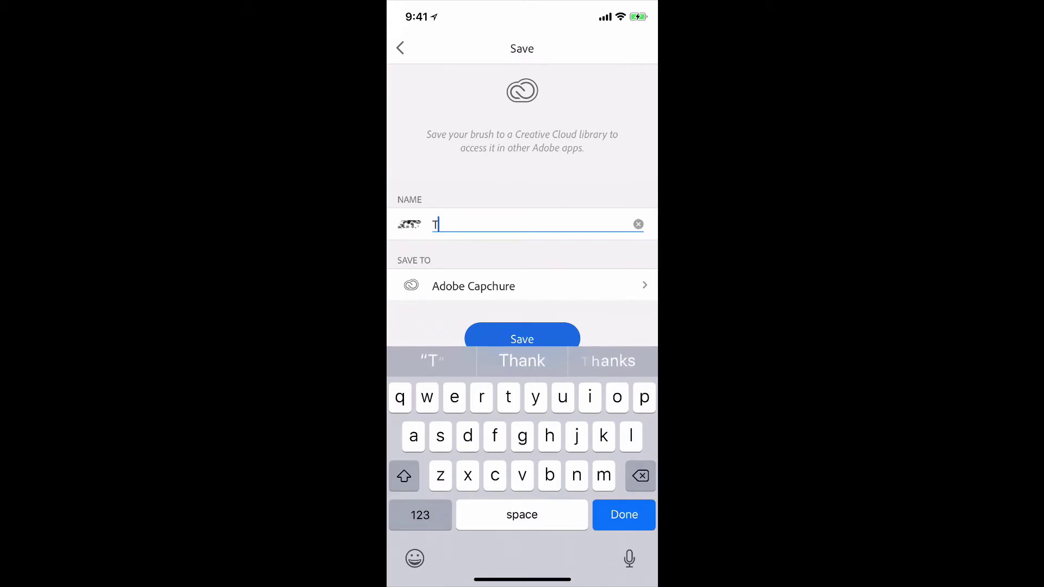
text(utorial)
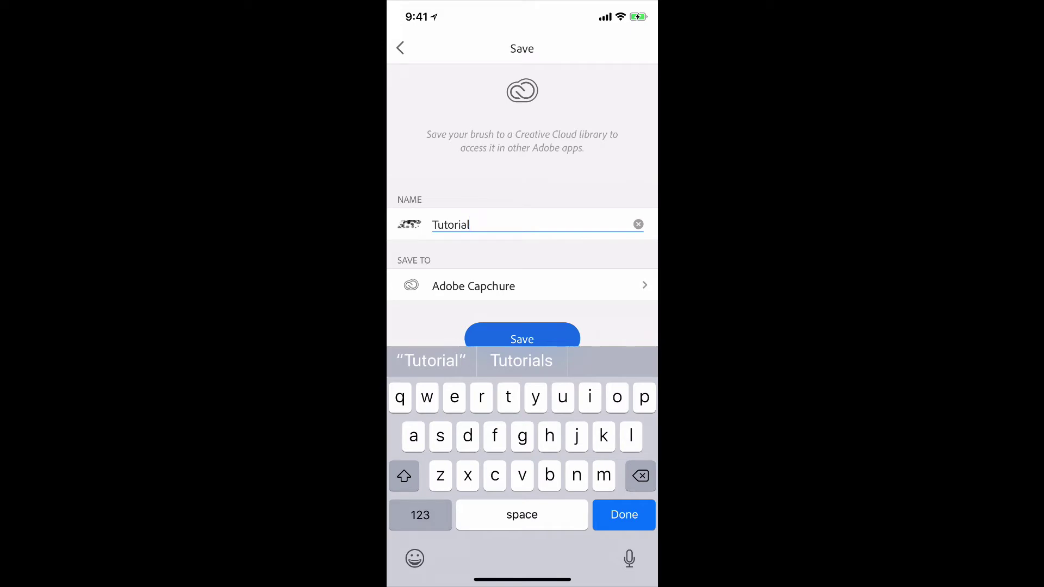
click(522, 337)
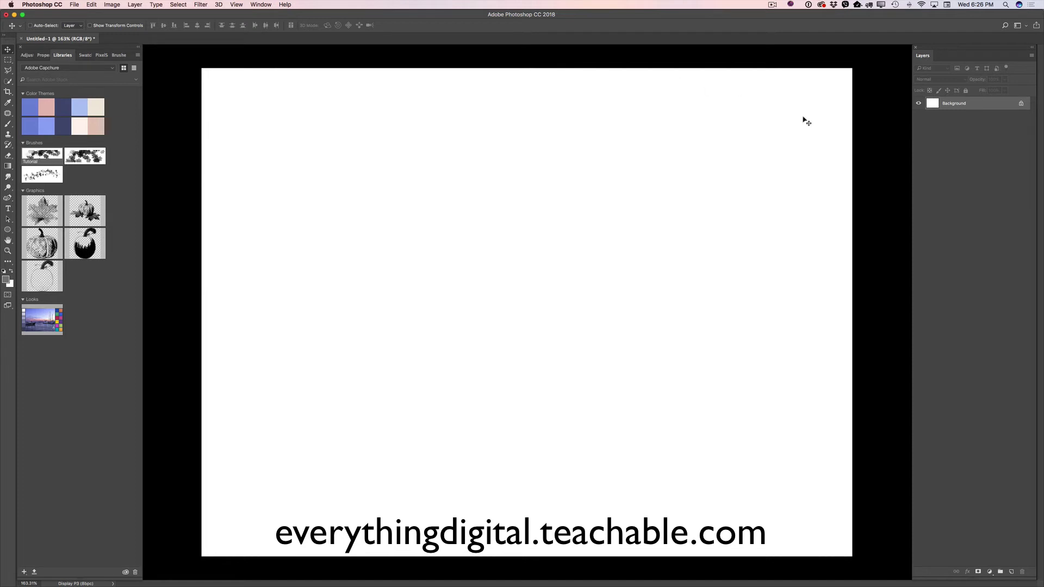
- Add Layer 1 above the Background and open the foreground colour picker
click(1011, 572)
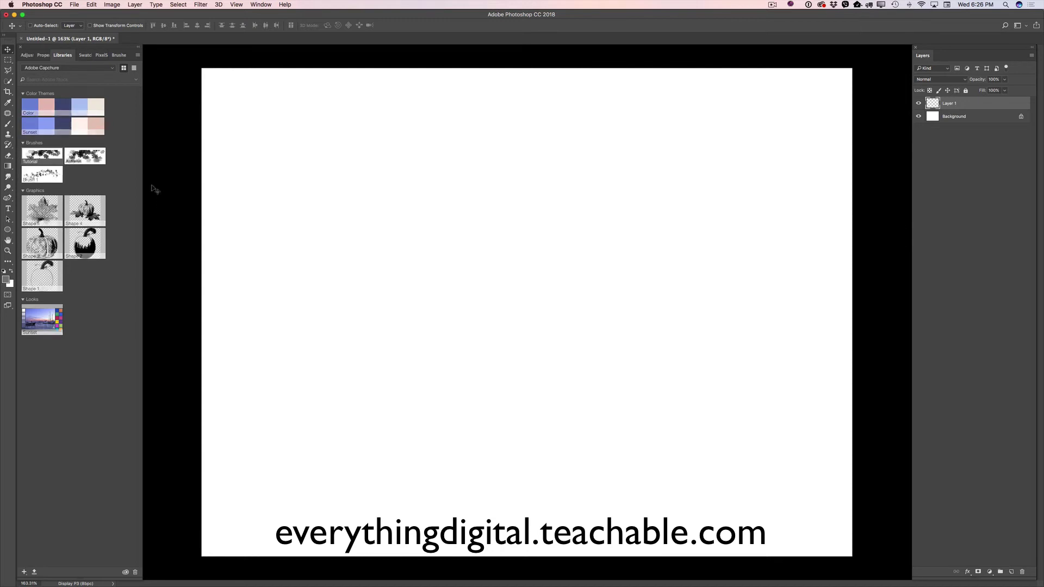
key(i)
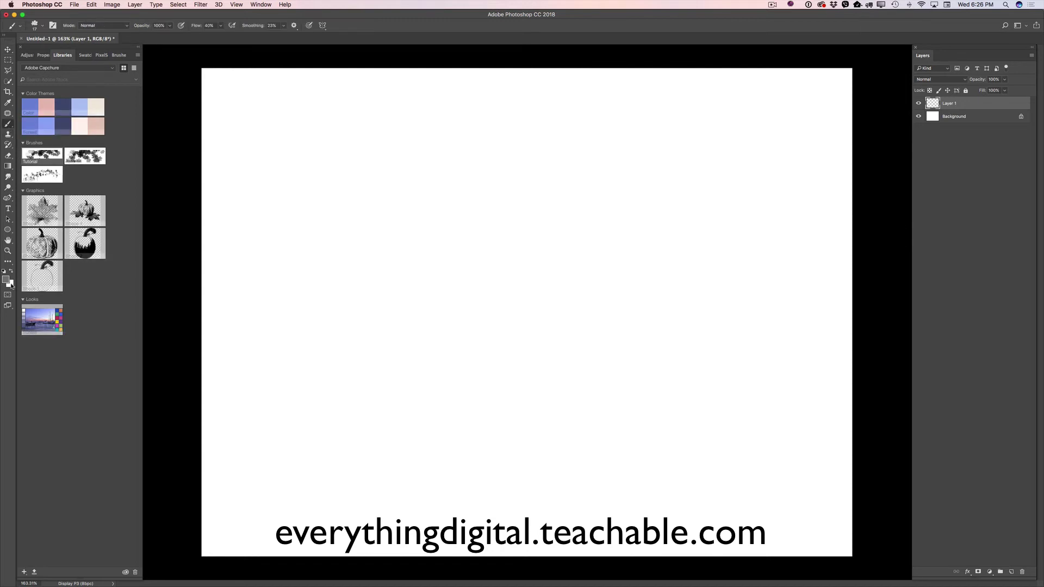
click(7, 280)
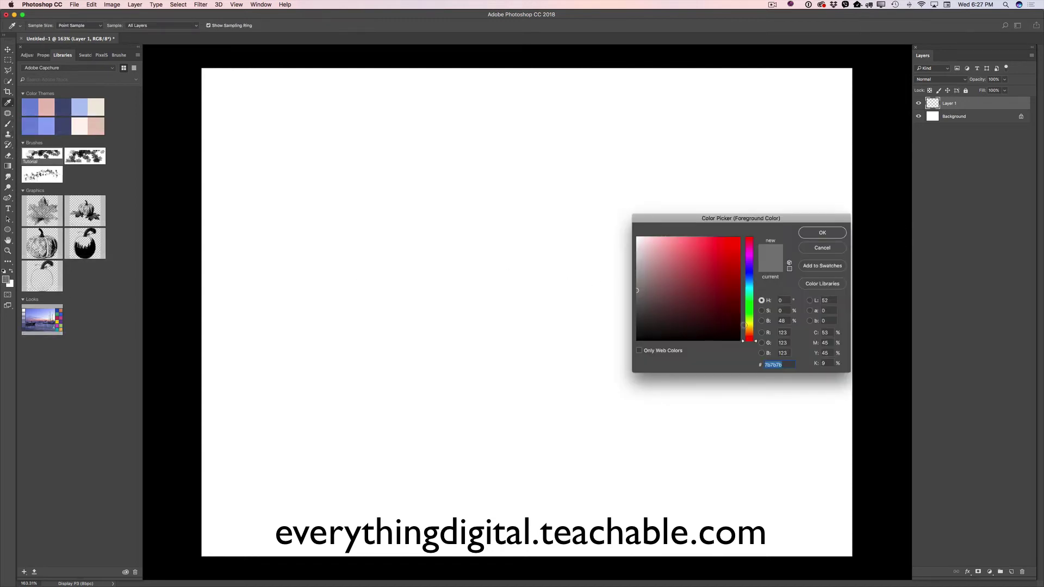
- Set the foreground colour to a bright orange (R 225, G 102, B 28)
drag(747, 341, 748, 335)
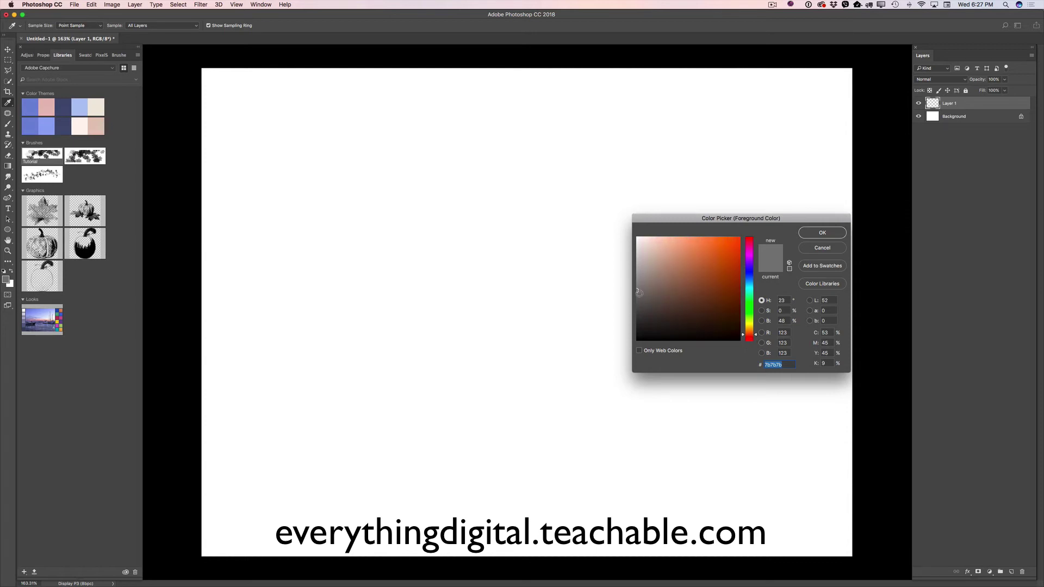
mouse_move(639, 293)
mouse_down()
mouse_move(726, 275)
mouse_move(739, 256)
mouse_move(729, 263)
mouse_move(730, 248)
mouse_move(738, 270)
mouse_move(730, 251)
mouse_up()
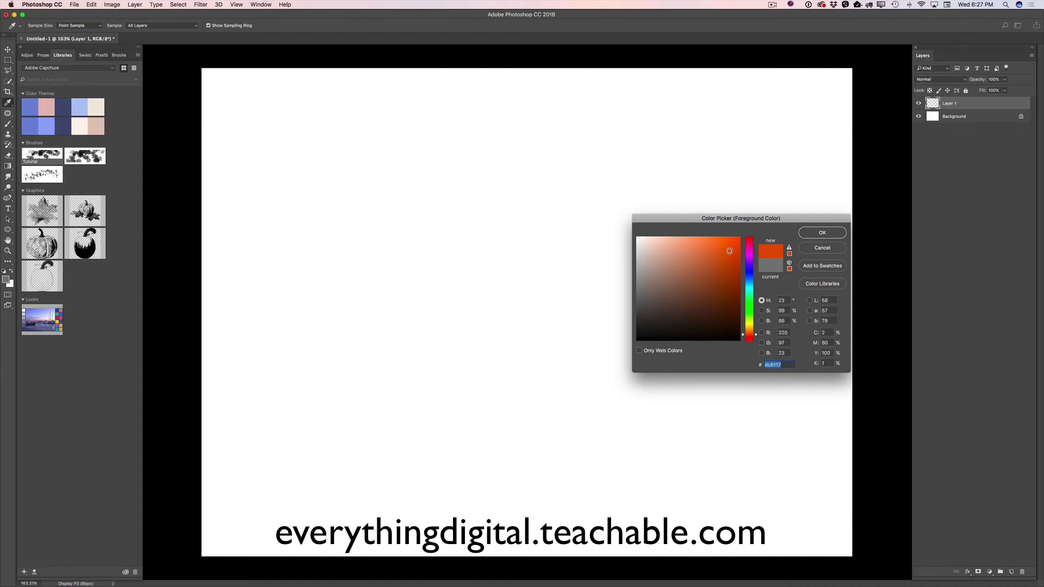
click(822, 233)
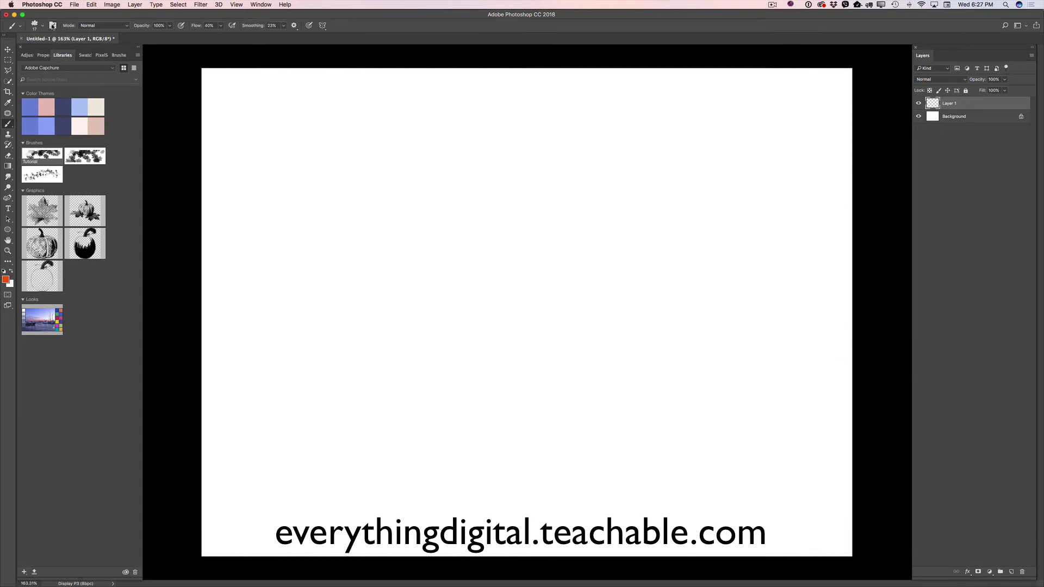
- Set the Tutorial brush's Size Jitter to 67% and Scattering Count to 3, then show brush presets
click(53, 25)
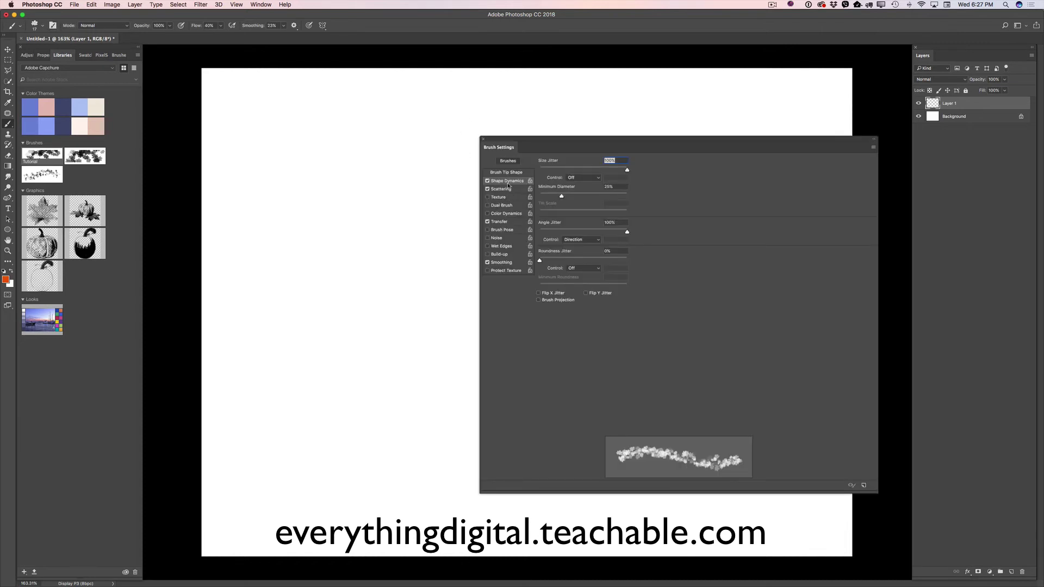
mouse_move(627, 172)
mouse_down()
mouse_move(598, 171)
mouse_move(576, 197)
mouse_move(588, 171)
mouse_move(600, 171)
mouse_up()
click(505, 190)
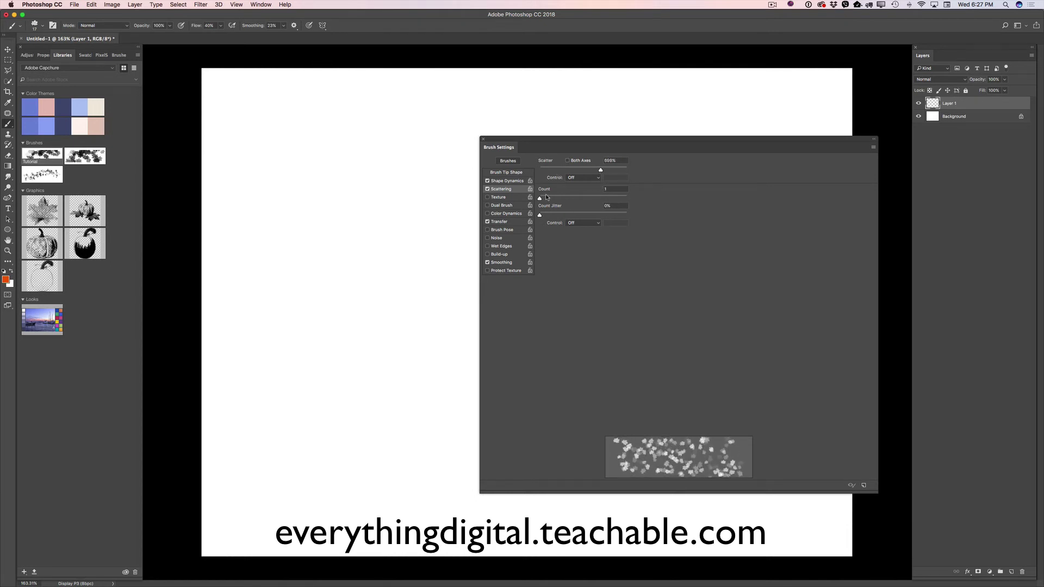
drag(540, 198, 552, 198)
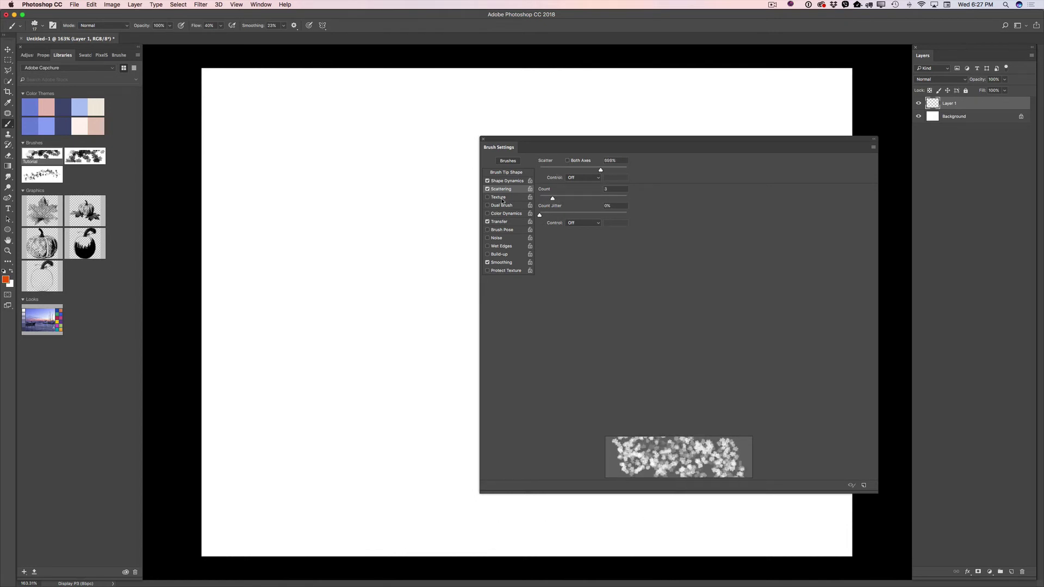
click(483, 139)
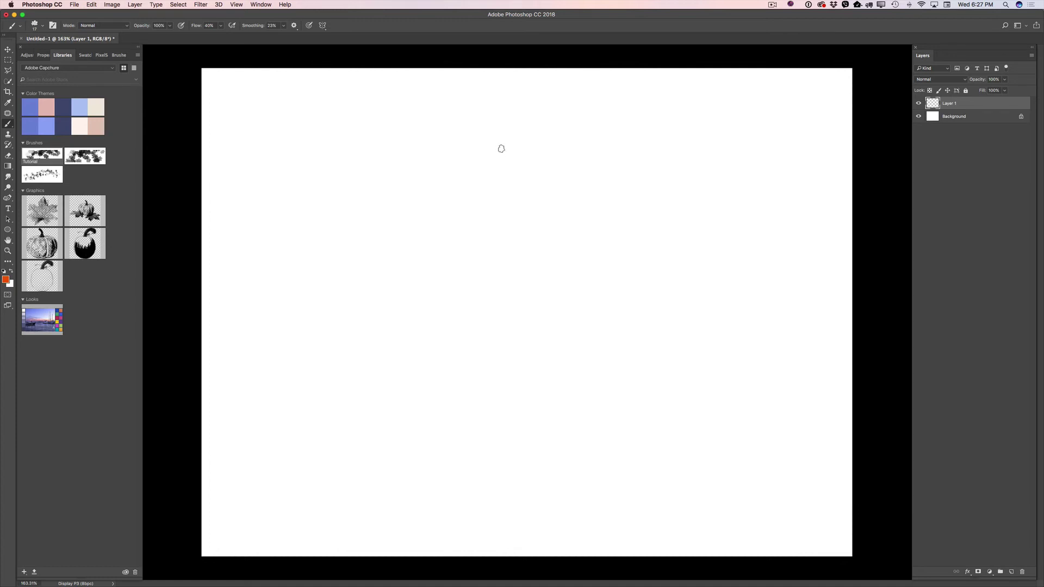
right_click(495, 182)
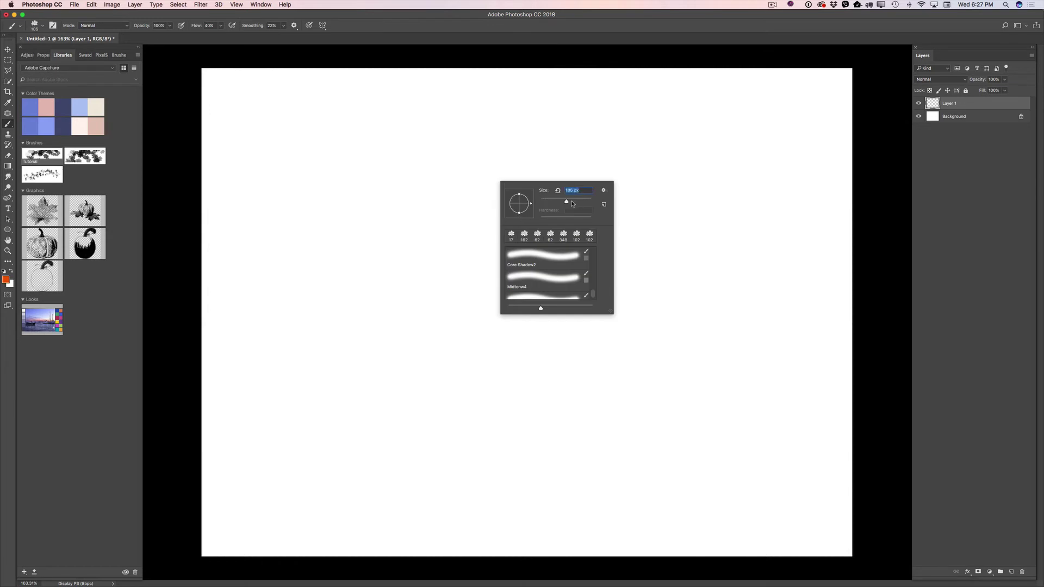
- Paint scattered orange maple leaves across Layer 1 from the top-left down the canvas
key(Return)
mouse_move(280, 128)
mouse_down()
mouse_move(256, 105)
mouse_move(245, 120)
mouse_up()
mouse_move(274, 208)
mouse_down()
mouse_move(304, 223)
mouse_move(356, 178)
mouse_move(326, 97)
mouse_move(641, 161)
mouse_move(745, 128)
mouse_move(779, 206)
mouse_move(668, 266)
mouse_move(631, 248)
mouse_move(789, 242)
mouse_move(828, 161)
mouse_move(556, 346)
mouse_move(416, 338)
mouse_move(216, 296)
mouse_move(229, 407)
mouse_move(445, 388)
mouse_move(524, 404)
mouse_move(517, 277)
mouse_move(649, 406)
mouse_move(570, 427)
mouse_move(569, 484)
mouse_move(656, 365)
mouse_move(716, 362)
mouse_move(764, 423)
mouse_move(703, 381)
mouse_move(366, 453)
mouse_move(346, 483)
mouse_move(272, 477)
mouse_move(215, 463)
mouse_up()
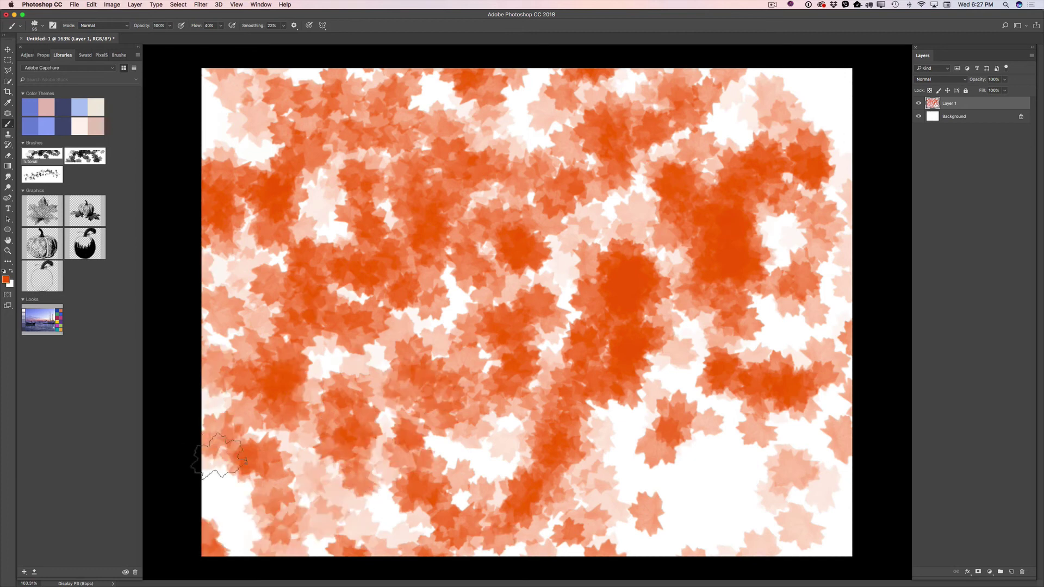
- Add Layer 2 and set the foreground colour to yellow-orange
click(1011, 573)
click(5, 279)
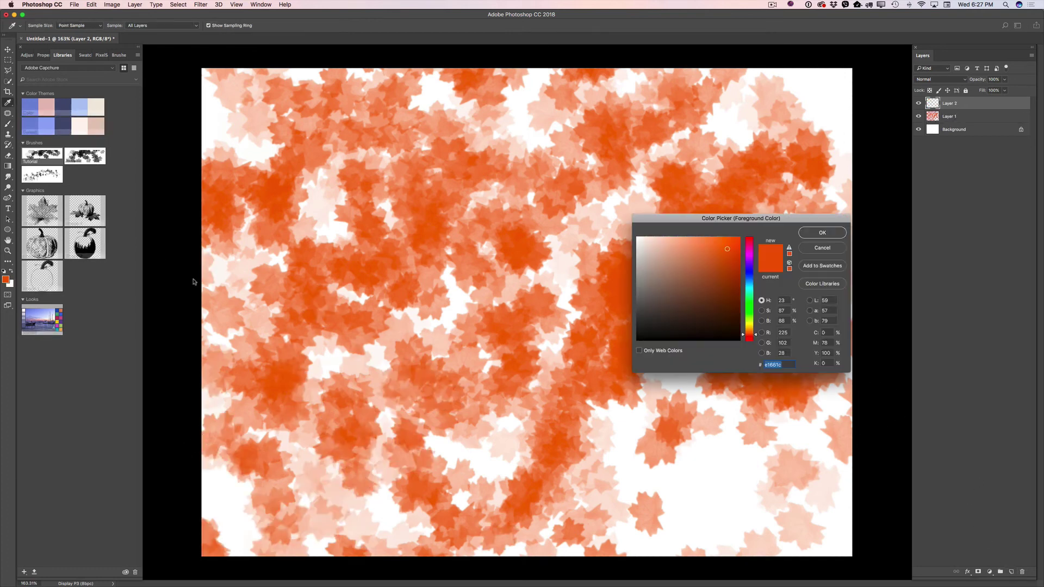
drag(757, 335, 758, 330)
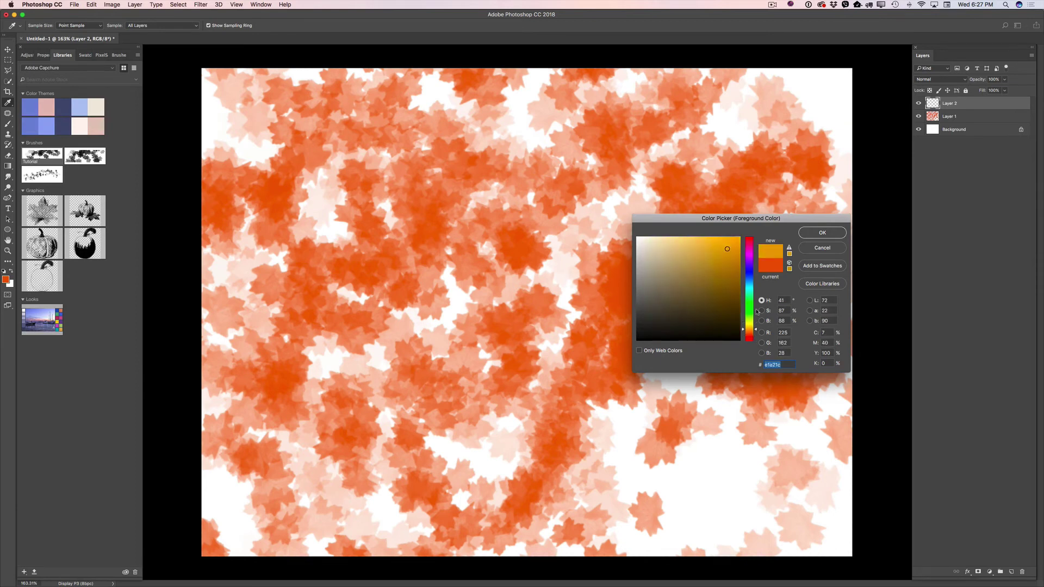
click(822, 233)
- Paint yellow-orange leaves over the upper right, middle and lower-left of the canvas
key(b)
mouse_move(774, 135)
mouse_down()
mouse_move(742, 116)
mouse_move(815, 109)
mouse_move(667, 157)
mouse_up()
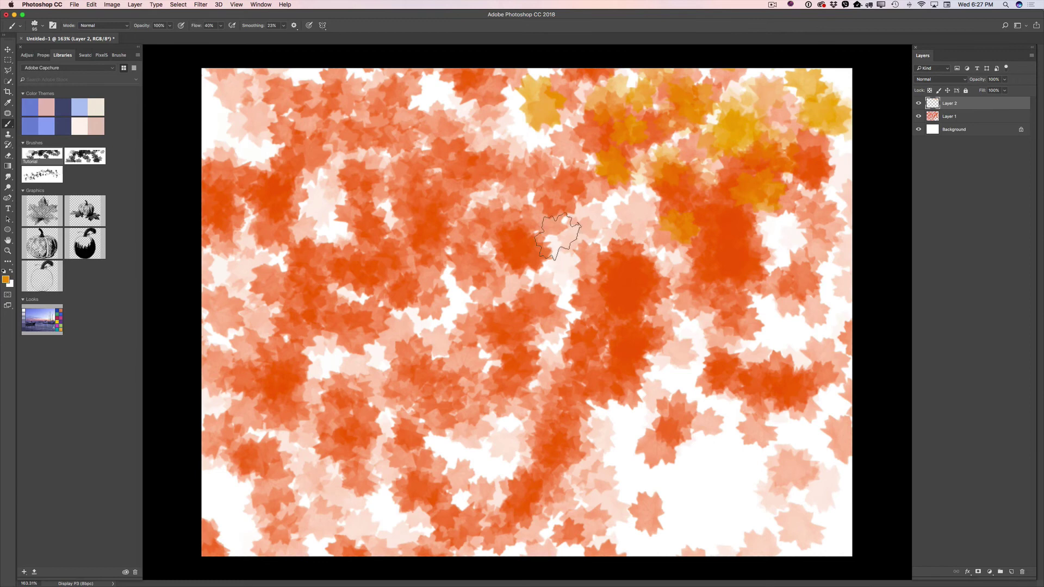
mouse_move(557, 237)
mouse_down()
mouse_move(635, 241)
mouse_move(589, 275)
mouse_move(426, 204)
mouse_move(293, 172)
mouse_move(353, 222)
mouse_move(191, 102)
mouse_move(270, 226)
mouse_move(259, 377)
mouse_move(208, 328)
mouse_move(196, 353)
mouse_move(233, 450)
mouse_move(299, 490)
mouse_move(480, 368)
mouse_move(441, 335)
mouse_move(465, 305)
mouse_move(529, 376)
mouse_move(551, 454)
mouse_move(466, 447)
mouse_move(647, 437)
mouse_move(707, 479)
mouse_move(772, 486)
mouse_move(754, 466)
mouse_move(727, 526)
mouse_move(694, 489)
mouse_move(594, 426)
mouse_move(698, 440)
mouse_move(777, 343)
mouse_move(819, 346)
mouse_move(786, 256)
mouse_move(818, 254)
mouse_move(828, 392)
mouse_move(811, 518)
mouse_move(848, 540)
mouse_move(723, 530)
mouse_up()
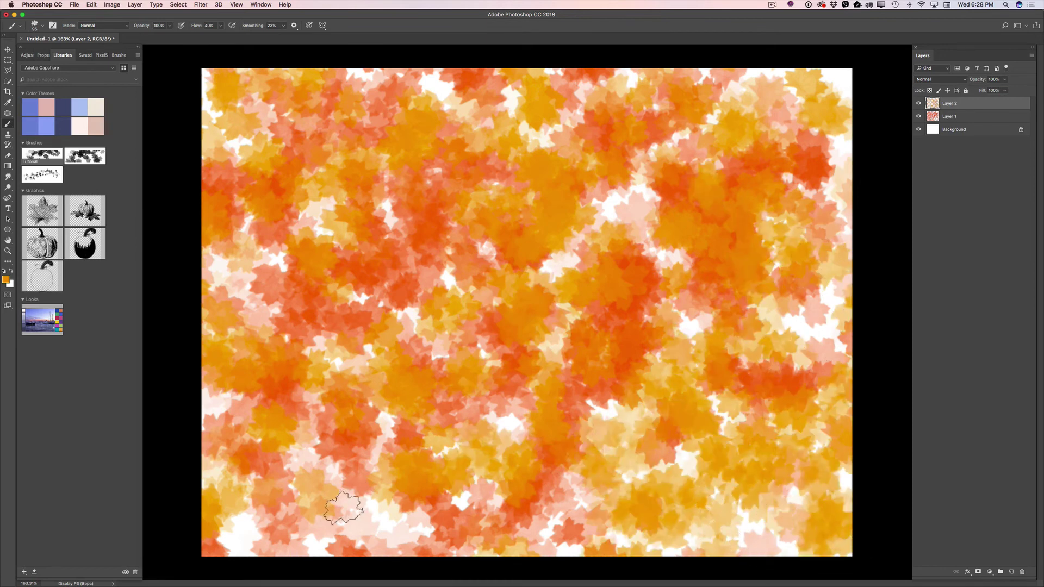
mouse_move(344, 508)
mouse_down()
mouse_move(223, 522)
mouse_move(259, 541)
mouse_move(234, 434)
mouse_move(200, 385)
mouse_move(396, 509)
mouse_move(386, 523)
mouse_move(381, 466)
mouse_move(359, 439)
mouse_move(288, 435)
mouse_move(225, 288)
mouse_move(283, 256)
mouse_up()
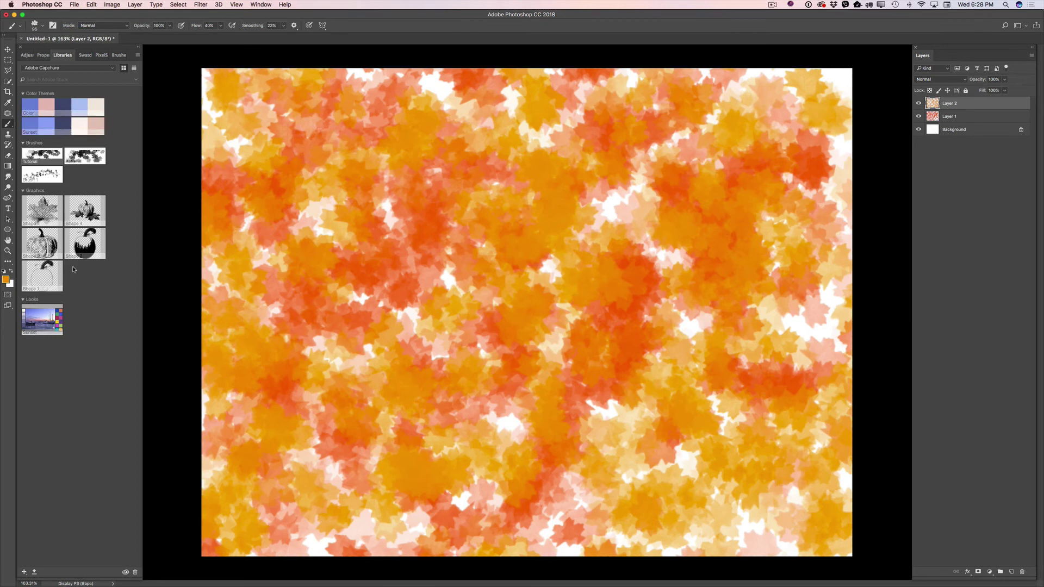
- Set the foreground colour to a dark green in the Color Picker
click(6, 279)
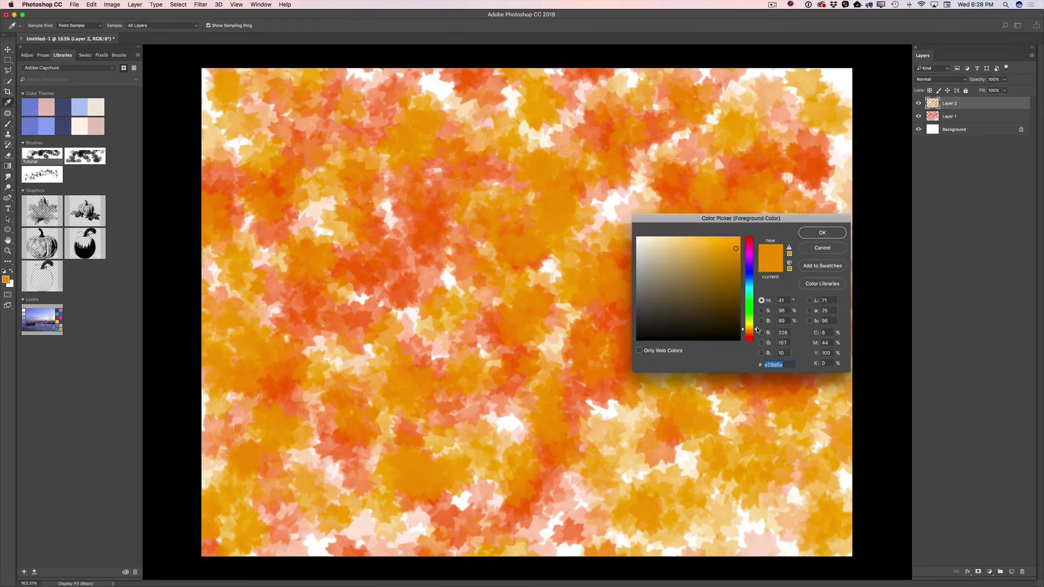
drag(757, 331, 757, 310)
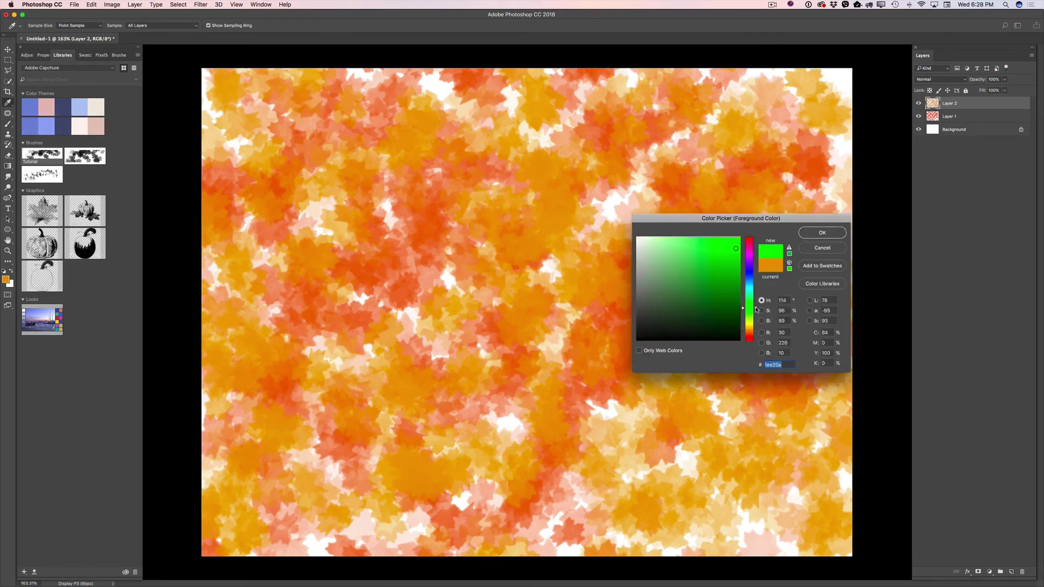
drag(734, 249, 737, 279)
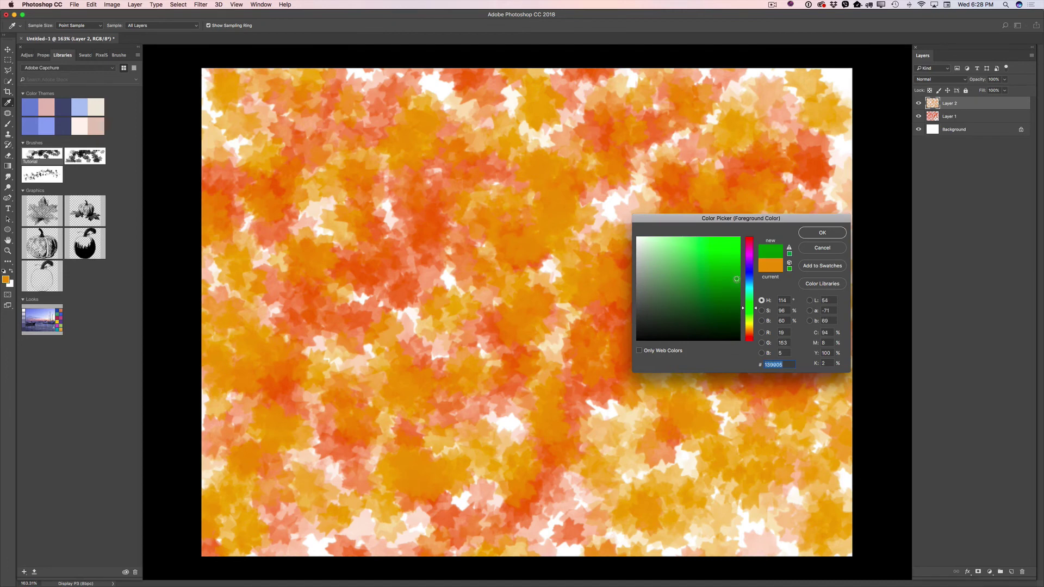
click(809, 234)
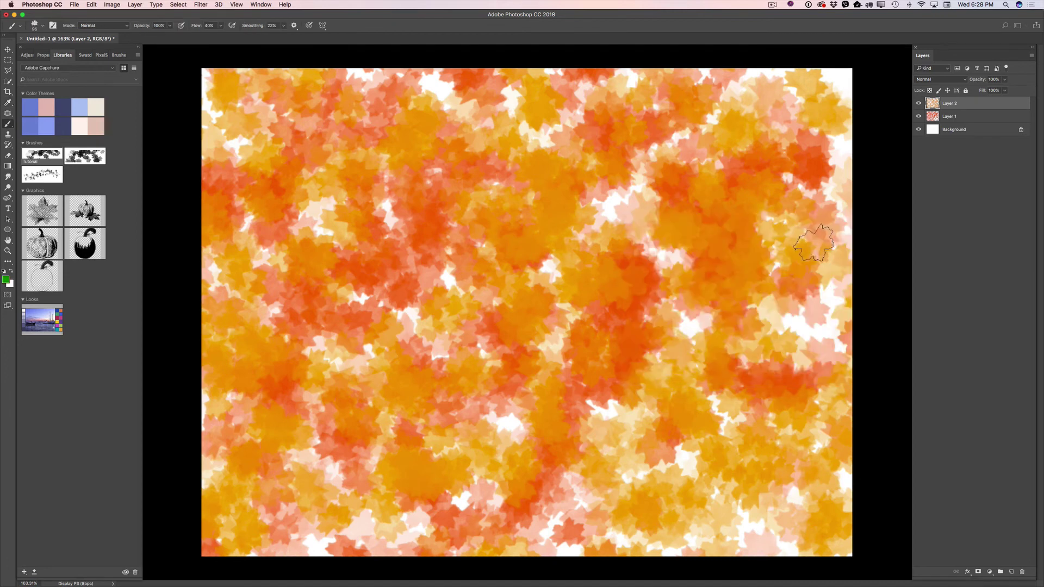
- Paint green maple leaves across the canvas on a new Layer 3 and lower its opacity to about 51%
click(1013, 572)
mouse_move(821, 340)
mouse_down()
mouse_move(702, 429)
mouse_move(827, 228)
mouse_move(729, 218)
mouse_up()
mouse_move(597, 295)
mouse_down()
mouse_move(533, 334)
mouse_move(427, 273)
mouse_move(338, 324)
mouse_move(303, 228)
mouse_up()
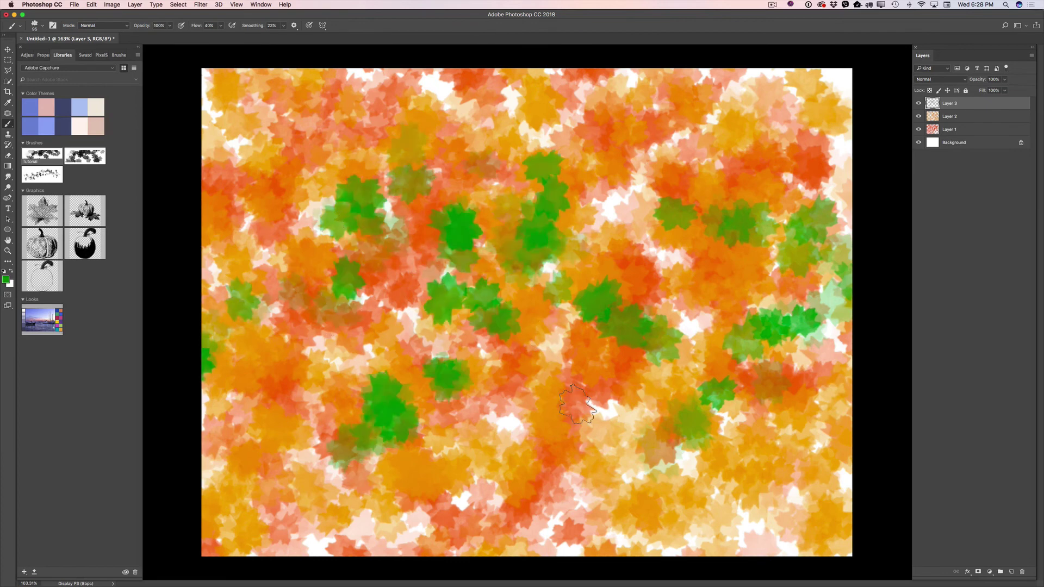
drag(583, 410, 733, 323)
mouse_move(738, 488)
mouse_down()
mouse_move(680, 462)
mouse_move(612, 518)
mouse_move(558, 543)
mouse_move(377, 520)
mouse_move(365, 534)
mouse_move(257, 433)
mouse_move(258, 458)
mouse_move(532, 416)
mouse_move(607, 205)
mouse_move(658, 160)
mouse_move(617, 177)
mouse_move(612, 213)
mouse_move(652, 201)
mouse_move(644, 116)
mouse_move(611, 65)
mouse_move(509, 102)
mouse_move(501, 79)
mouse_move(785, 146)
mouse_move(805, 119)
mouse_up()
click(1006, 79)
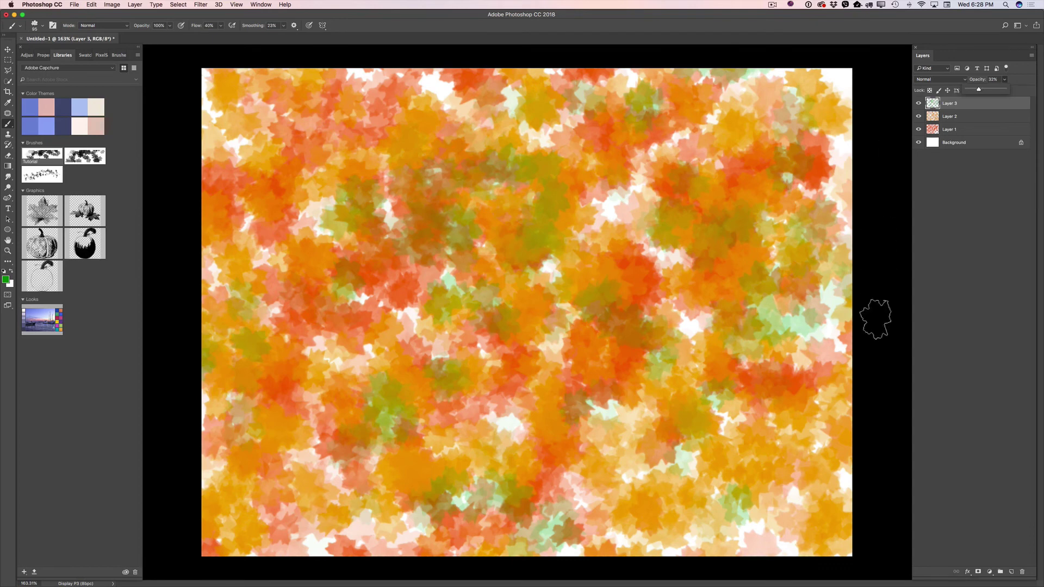
- Add an empty Layer 4 and enable Wet Edges for the leaf brush
click(1012, 572)
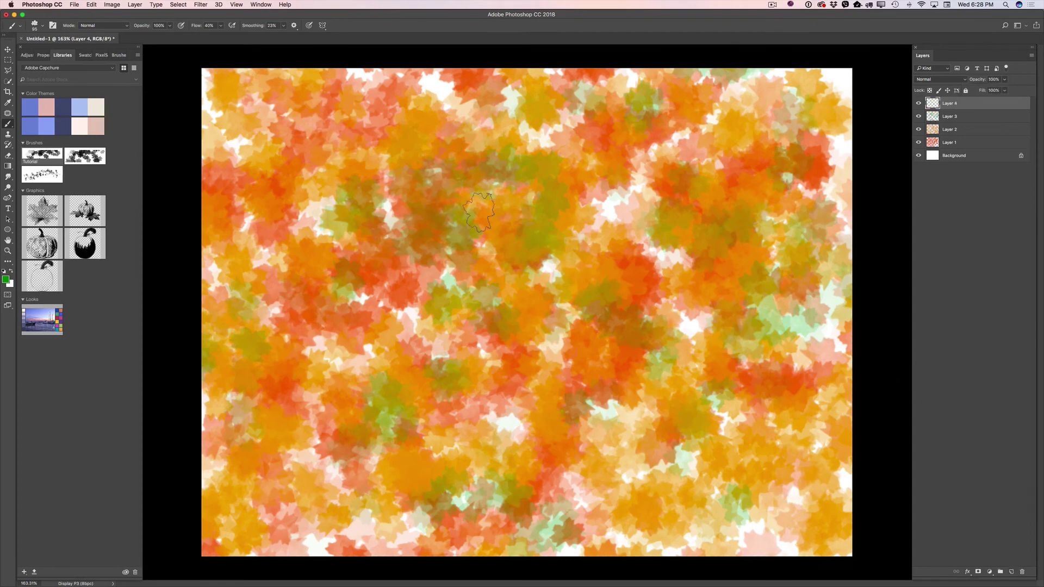
click(53, 25)
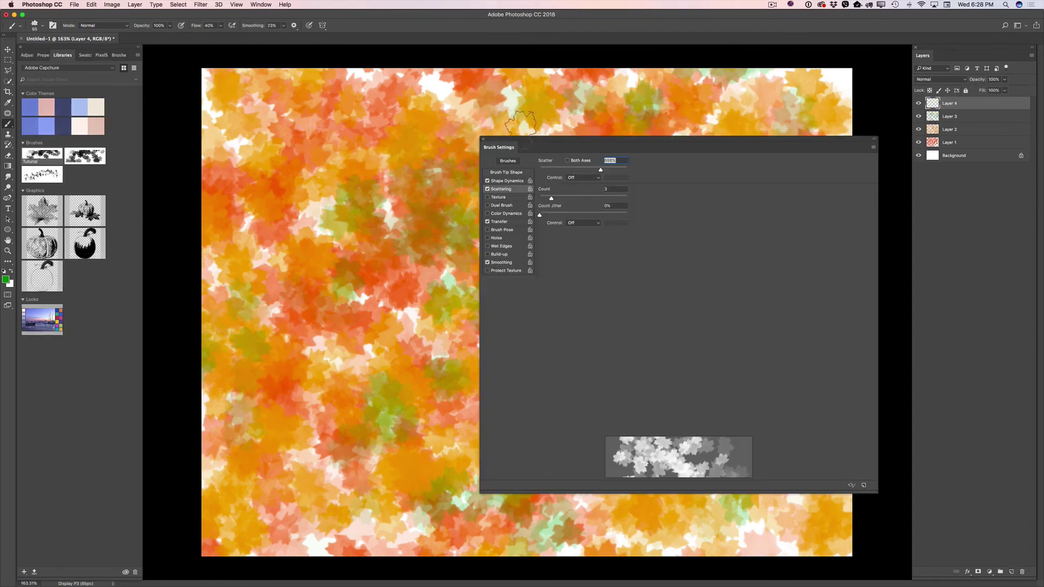
click(488, 247)
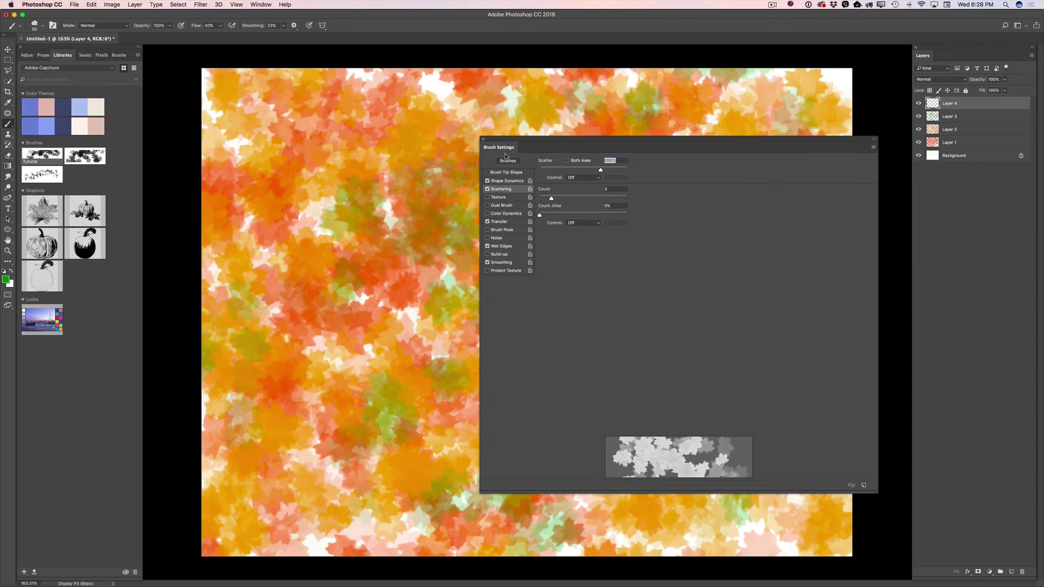
click(483, 140)
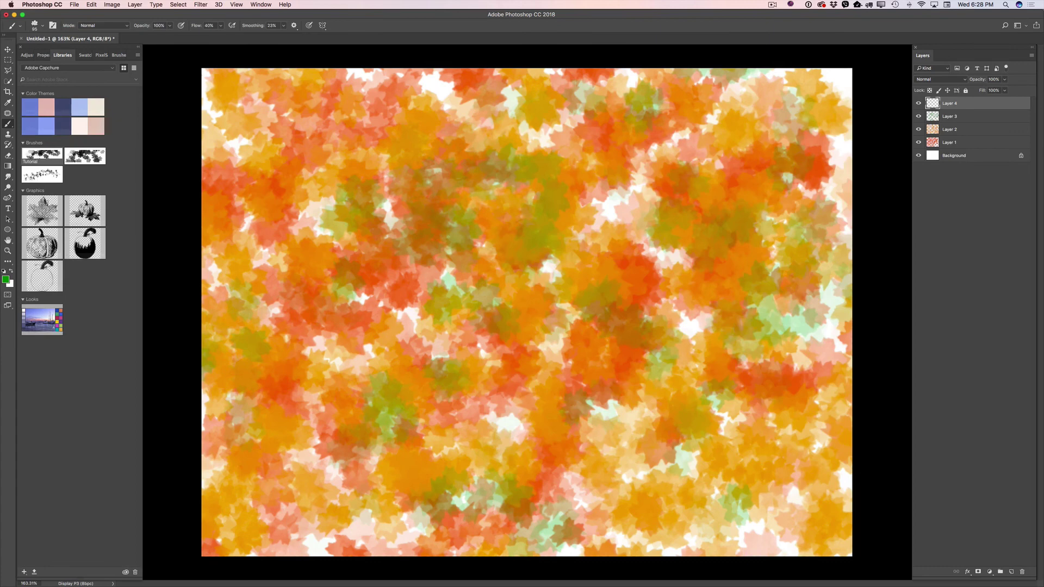
- Choose a bright red-orange foreground and paint leaves at the upper right, centre and lower left
click(6, 280)
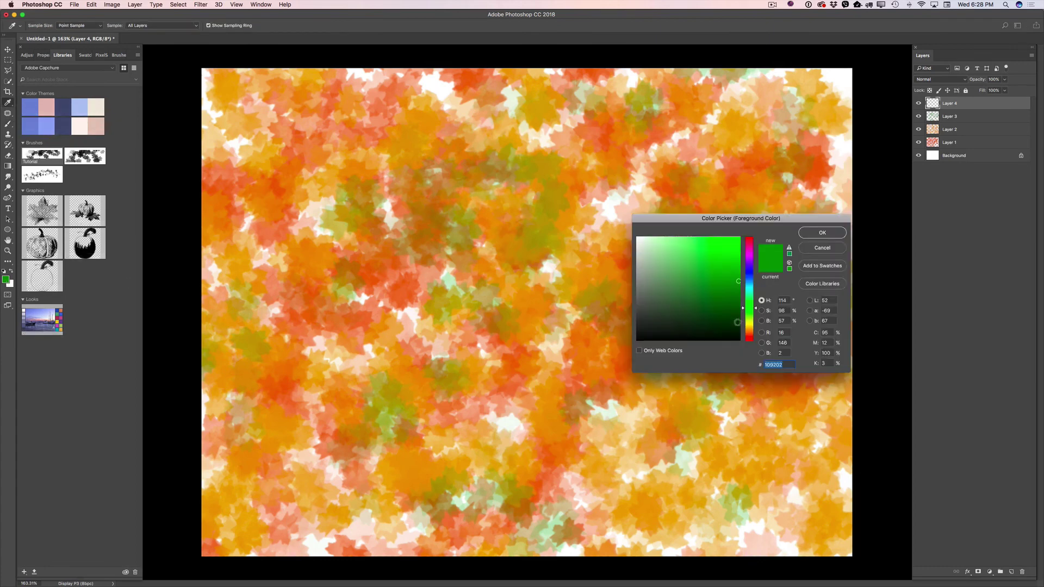
drag(756, 310, 756, 328)
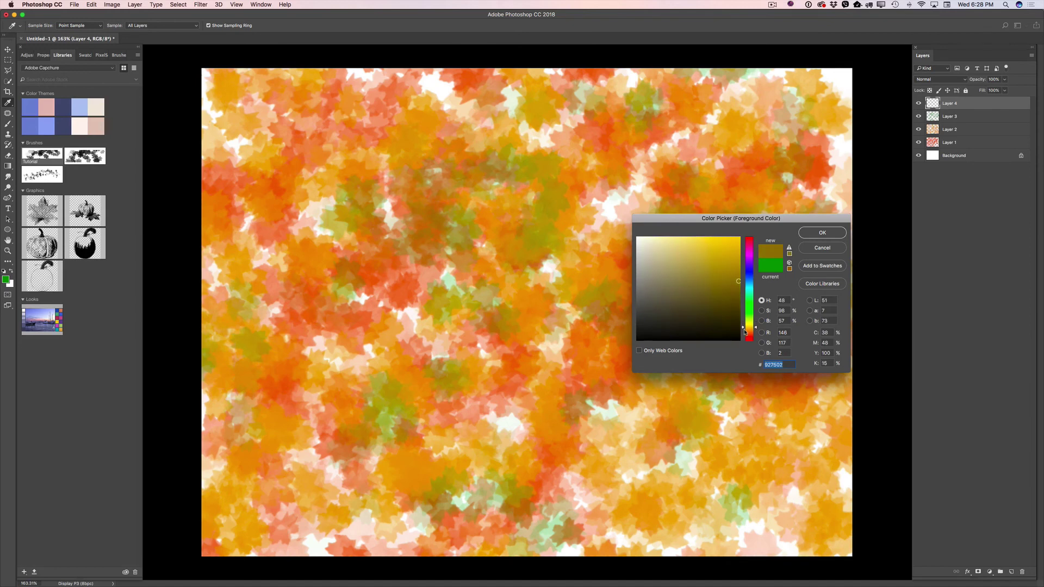
drag(743, 330, 744, 335)
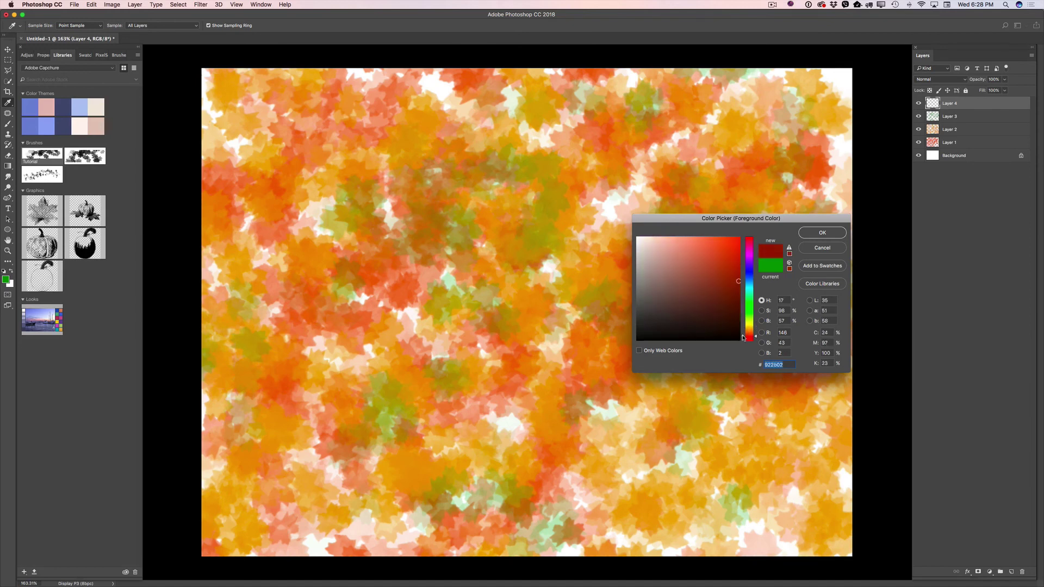
drag(738, 282, 735, 251)
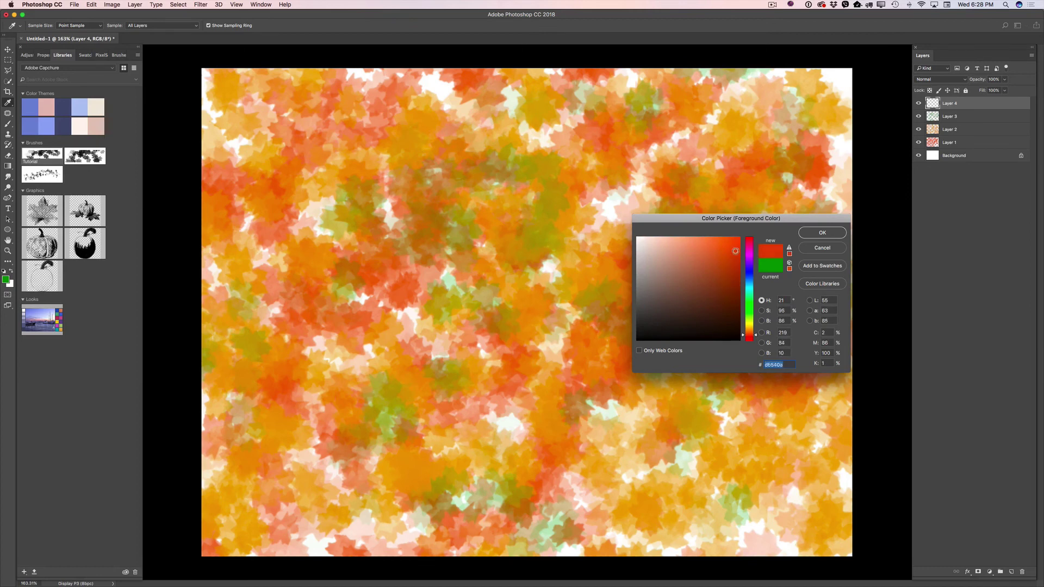
click(823, 233)
mouse_move(832, 156)
mouse_down()
mouse_move(827, 64)
mouse_move(762, 142)
mouse_up()
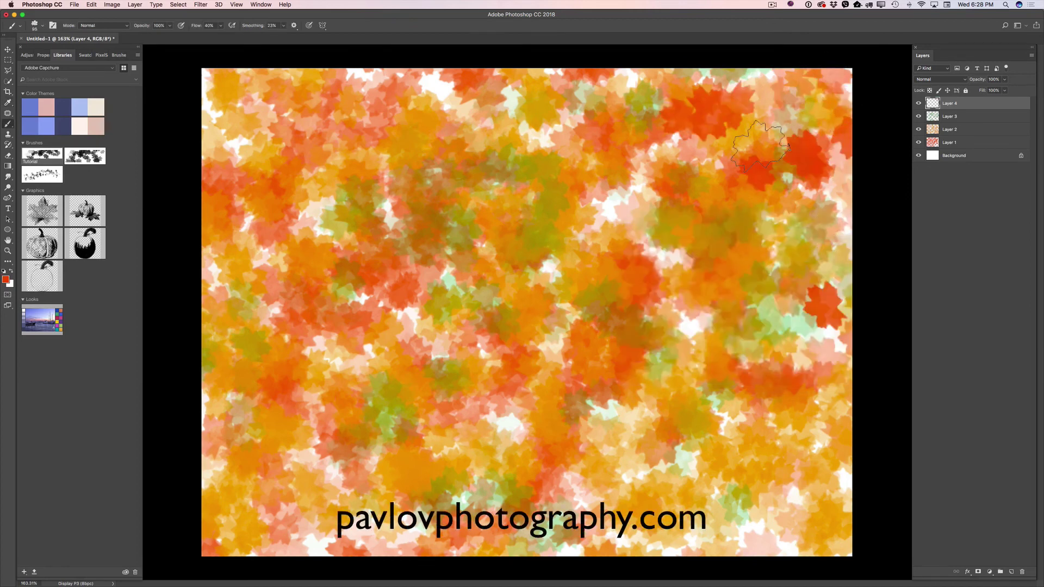
mouse_move(683, 217)
mouse_down()
mouse_move(663, 256)
mouse_move(519, 333)
mouse_move(542, 366)
mouse_move(425, 321)
mouse_move(372, 323)
mouse_move(277, 422)
mouse_move(215, 299)
mouse_up()
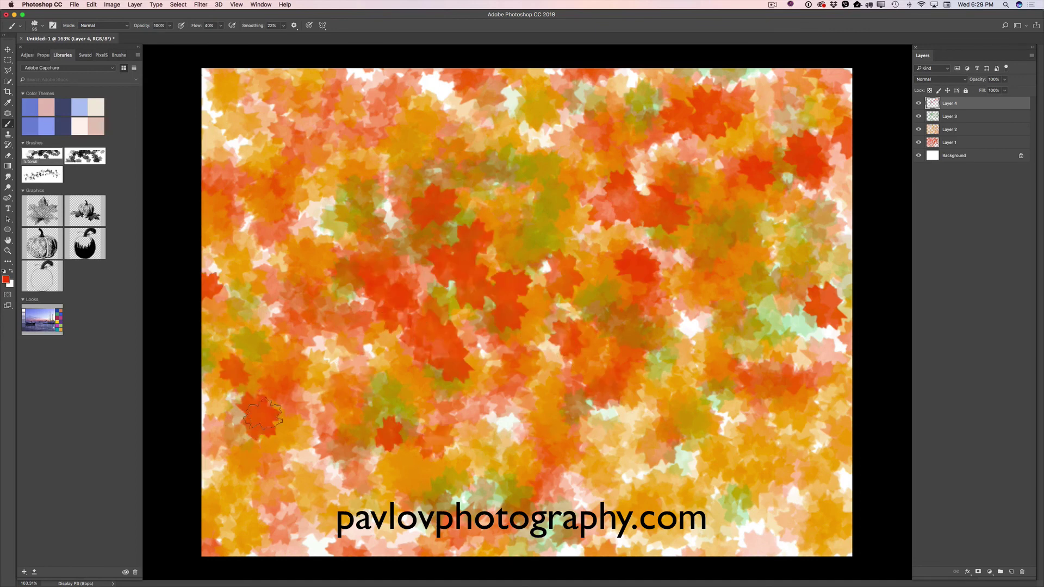
- Shrink the brush to 57 px and paint smaller leaves across the centre-right
right_click(531, 309)
drag(597, 326, 582, 327)
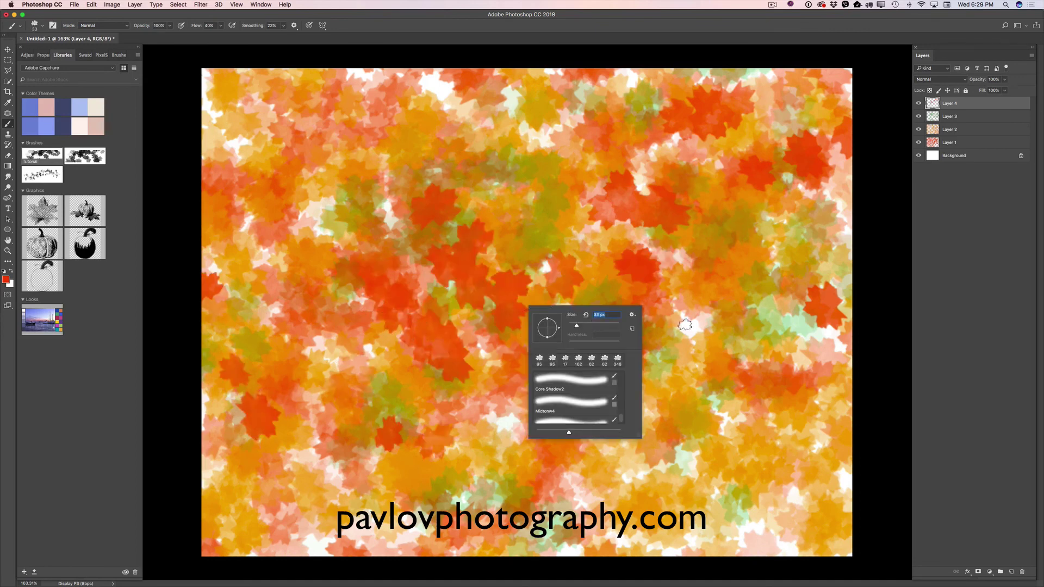
key(Return)
mouse_move(685, 324)
mouse_down()
mouse_move(788, 366)
mouse_move(804, 356)
mouse_move(799, 313)
mouse_move(782, 393)
mouse_move(659, 429)
mouse_move(661, 420)
mouse_move(705, 470)
mouse_move(616, 433)
mouse_move(536, 425)
mouse_move(718, 496)
mouse_move(792, 508)
mouse_up()
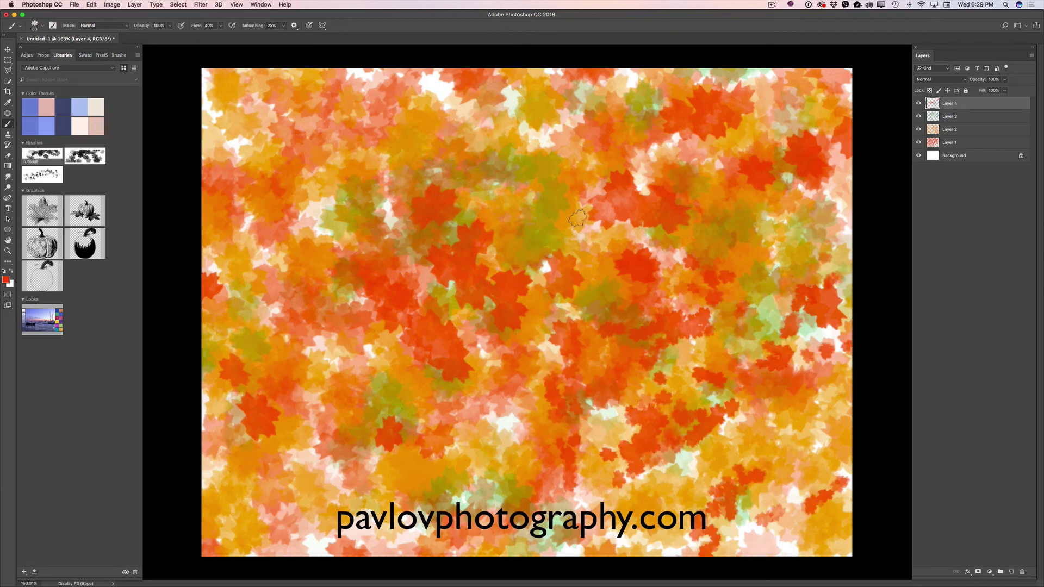
- Delete Layer 4, add a fresh layer, and paint small red leaves centre-right, middle and left edge
drag(992, 104, 1021, 571)
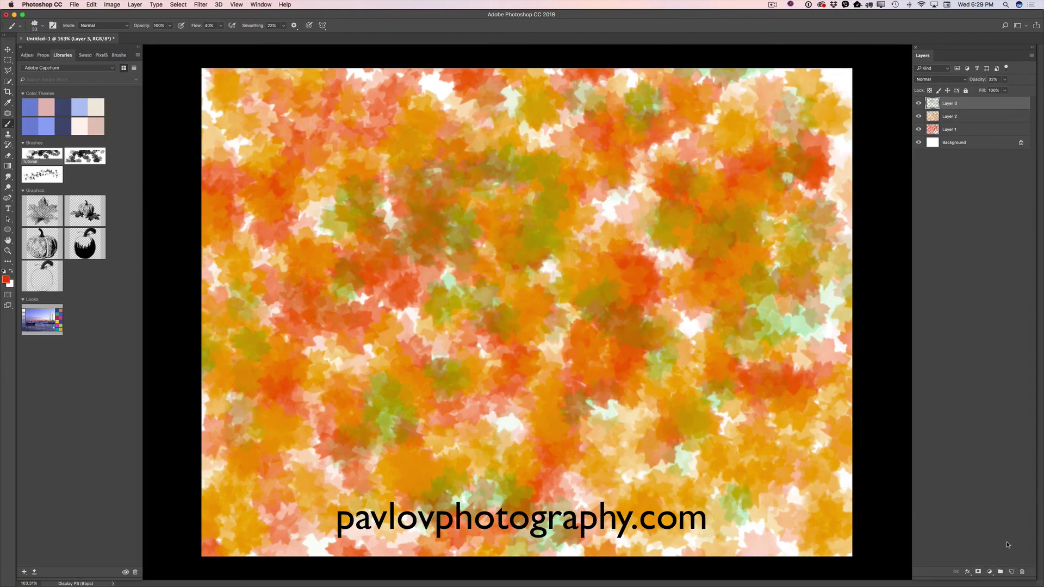
click(1010, 572)
mouse_move(724, 303)
mouse_down()
mouse_move(701, 308)
mouse_move(645, 367)
mouse_up()
mouse_move(635, 216)
mouse_down()
mouse_move(603, 214)
mouse_move(675, 266)
mouse_move(685, 296)
mouse_up()
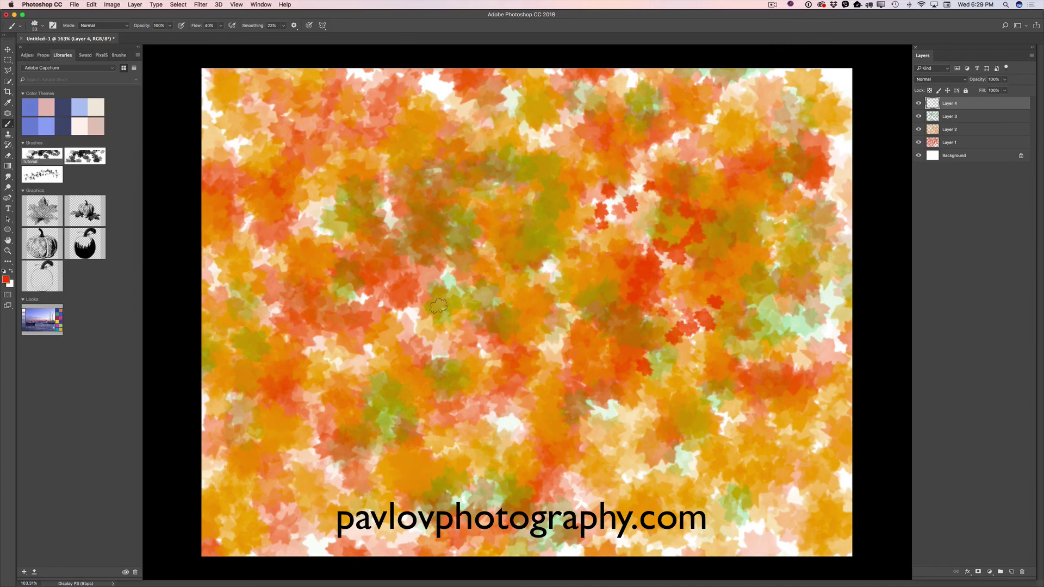
drag(411, 305, 380, 335)
drag(247, 284, 217, 269)
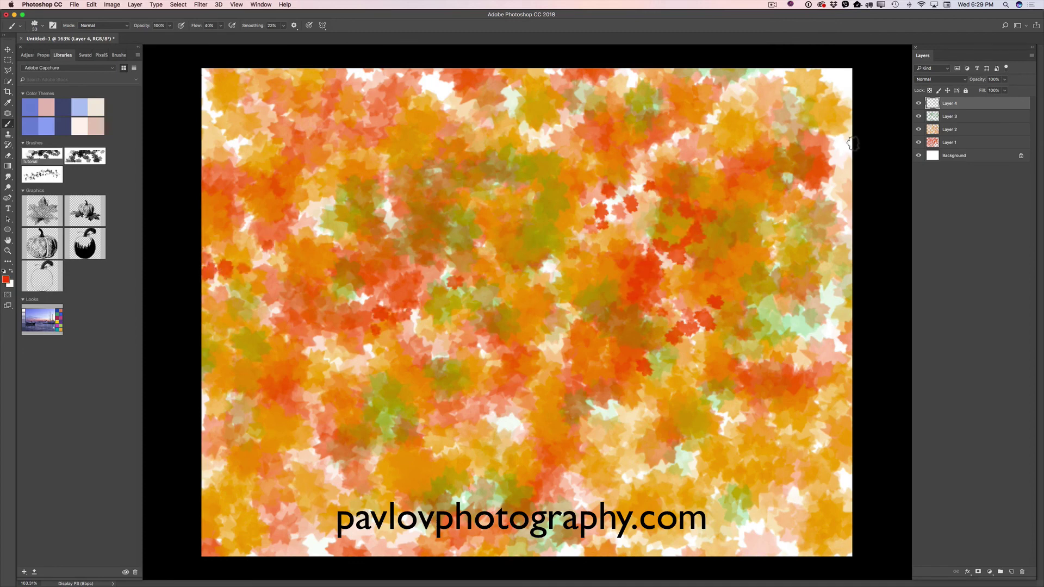
- Paint small red leaves along the top edge, lower left, left side, lower right and upper right
mouse_move(833, 86)
mouse_down()
mouse_move(713, 117)
mouse_move(536, 106)
mouse_move(541, 131)
mouse_move(487, 163)
mouse_move(390, 96)
mouse_up()
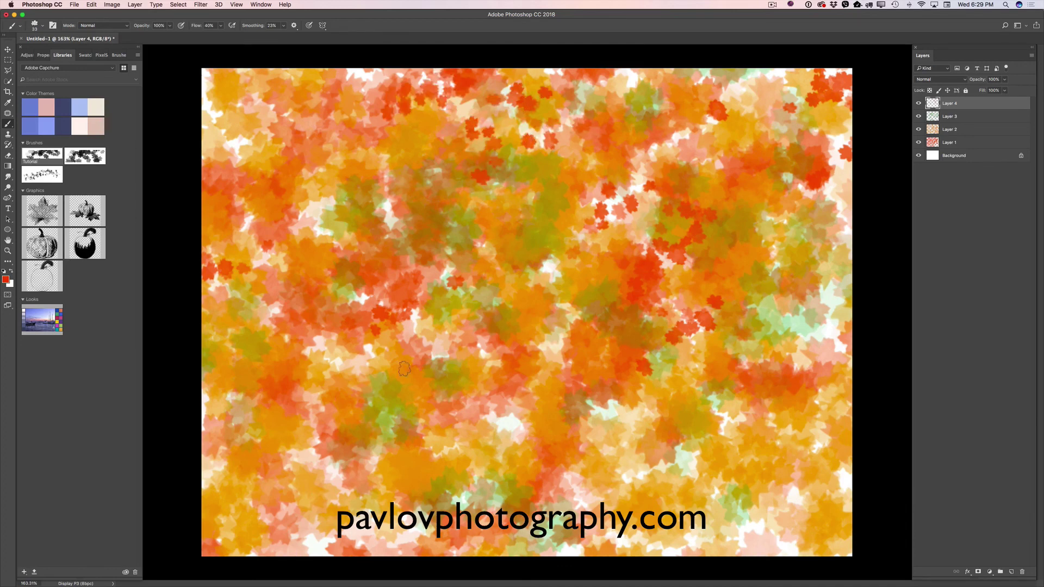
drag(209, 471, 309, 489)
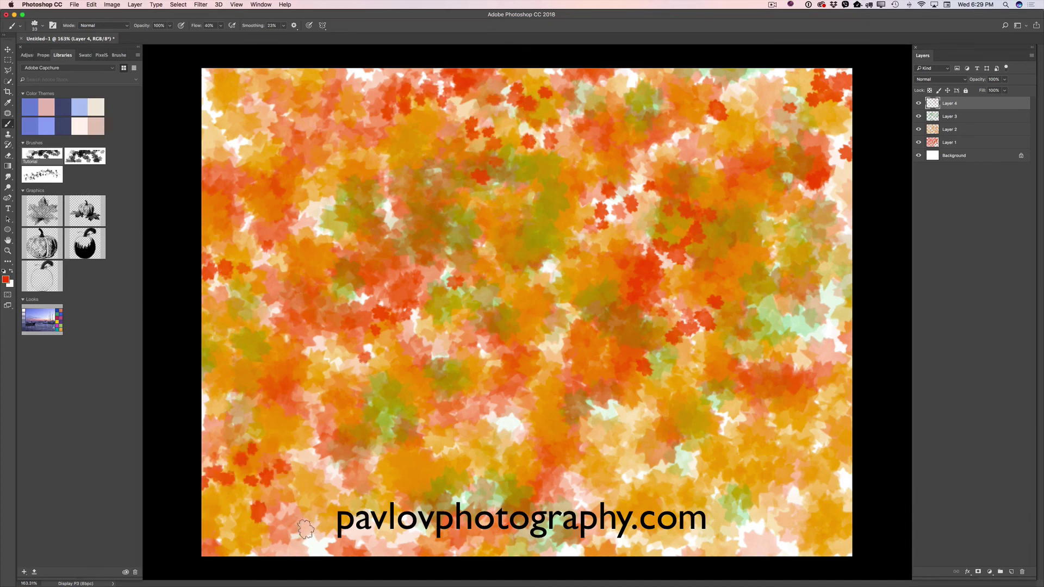
mouse_move(306, 529)
mouse_down()
mouse_move(334, 557)
mouse_move(418, 532)
mouse_up()
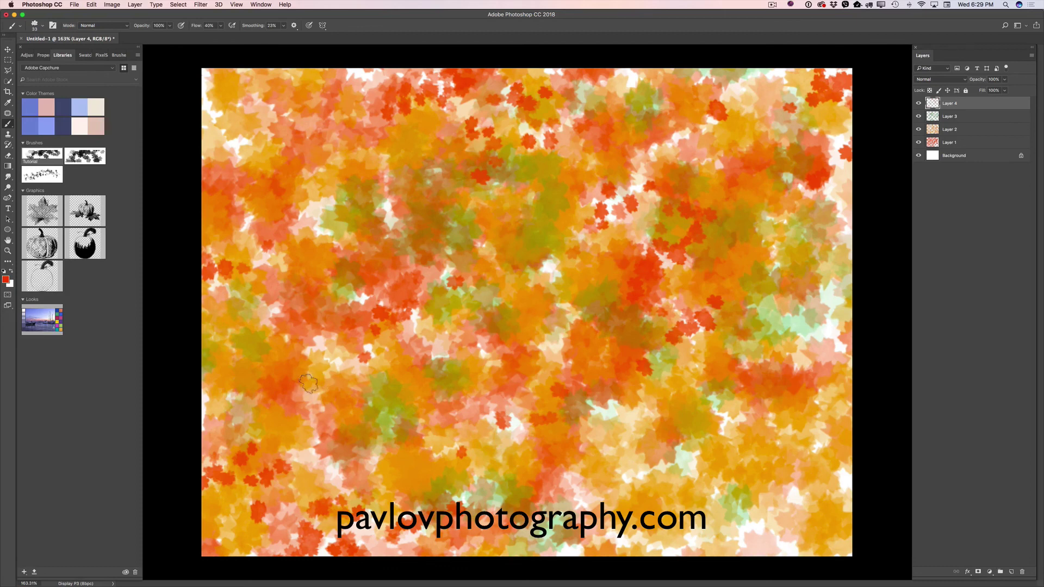
drag(314, 394, 324, 326)
mouse_move(740, 536)
mouse_down()
mouse_move(753, 533)
mouse_move(694, 503)
mouse_move(563, 547)
mouse_move(587, 520)
mouse_up()
mouse_move(612, 401)
mouse_down()
mouse_move(775, 376)
mouse_move(846, 321)
mouse_move(826, 323)
mouse_move(837, 289)
mouse_move(787, 309)
mouse_move(834, 200)
mouse_up()
- Fill the centre, top-left corner, lower middle and lower left with more red leaves
mouse_move(615, 202)
mouse_down()
mouse_move(652, 255)
mouse_move(611, 269)
mouse_move(544, 264)
mouse_move(569, 278)
mouse_move(559, 344)
mouse_move(454, 296)
mouse_move(446, 270)
mouse_move(427, 326)
mouse_move(284, 219)
mouse_move(328, 231)
mouse_up()
mouse_move(239, 146)
mouse_down()
mouse_move(217, 112)
mouse_move(250, 77)
mouse_move(359, 79)
mouse_move(393, 98)
mouse_up()
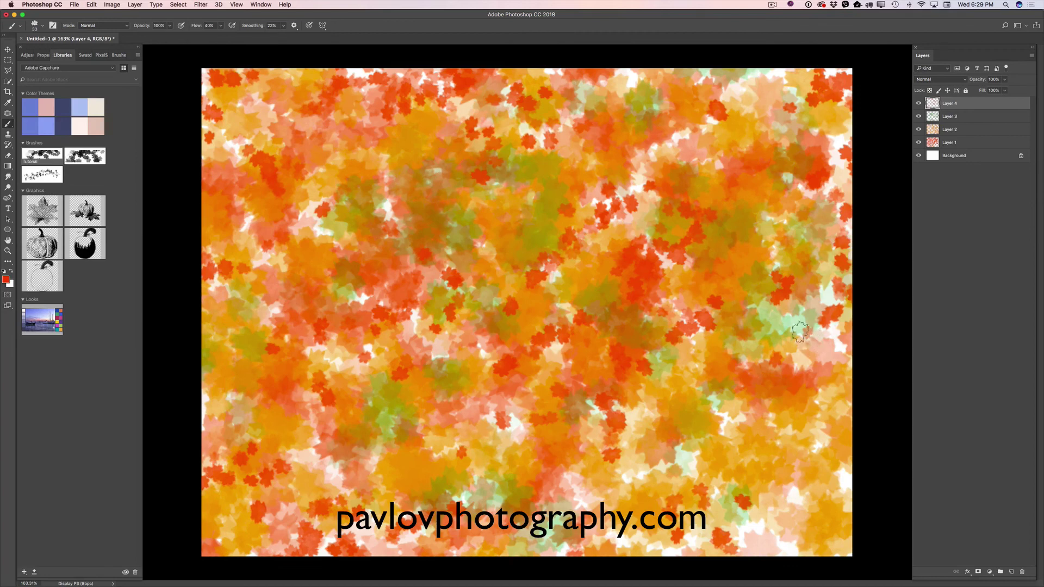
mouse_move(800, 332)
mouse_down()
mouse_move(802, 375)
mouse_move(836, 345)
mouse_move(681, 435)
mouse_move(636, 421)
mouse_move(664, 454)
mouse_move(635, 470)
mouse_move(689, 461)
mouse_move(743, 497)
mouse_move(774, 542)
mouse_move(831, 495)
mouse_move(868, 513)
mouse_move(787, 544)
mouse_up()
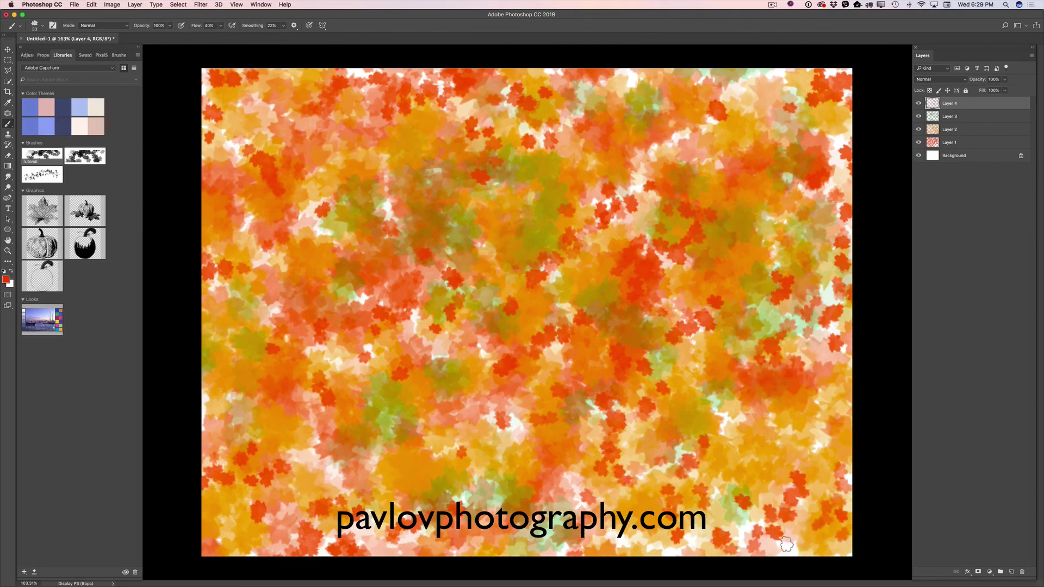
drag(522, 423, 467, 452)
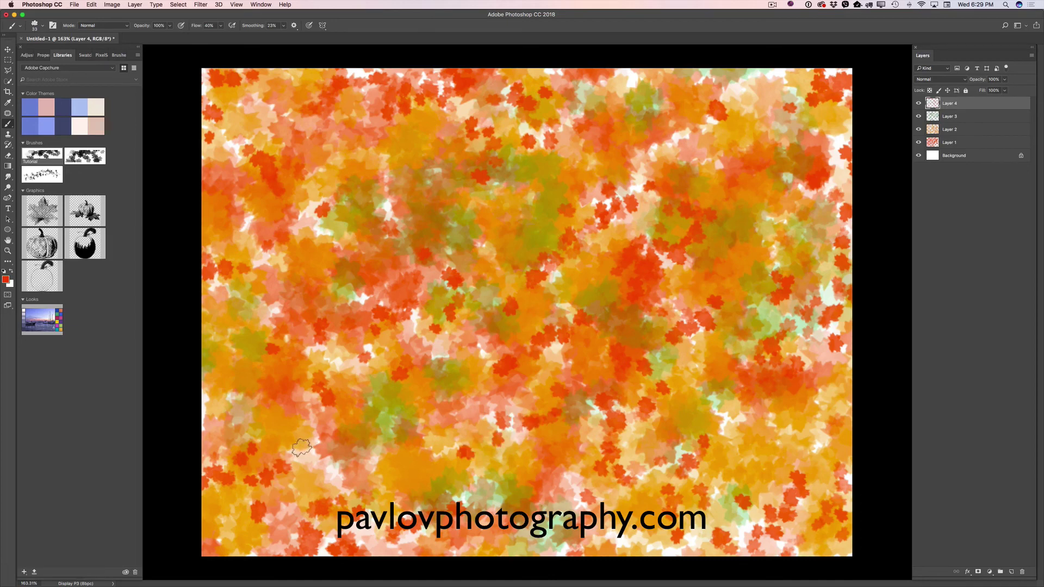
mouse_move(302, 447)
mouse_down()
mouse_move(304, 396)
mouse_move(255, 401)
mouse_up()
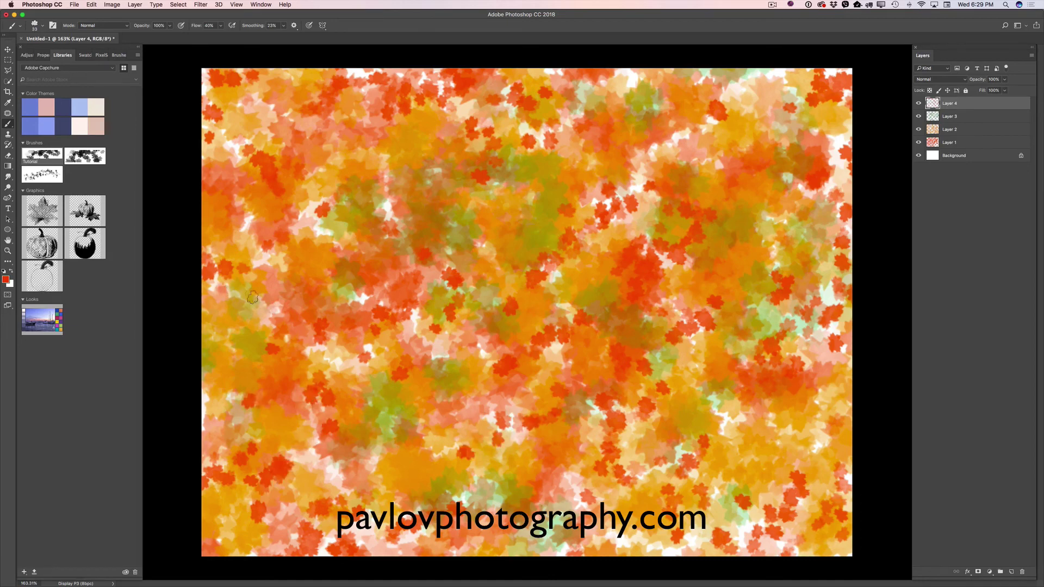
mouse_move(633, 175)
mouse_down()
mouse_move(659, 178)
mouse_move(656, 154)
mouse_move(641, 178)
mouse_move(647, 152)
mouse_move(619, 65)
mouse_move(718, 108)
mouse_move(739, 100)
mouse_move(742, 74)
mouse_move(699, 66)
mouse_move(791, 141)
mouse_up()
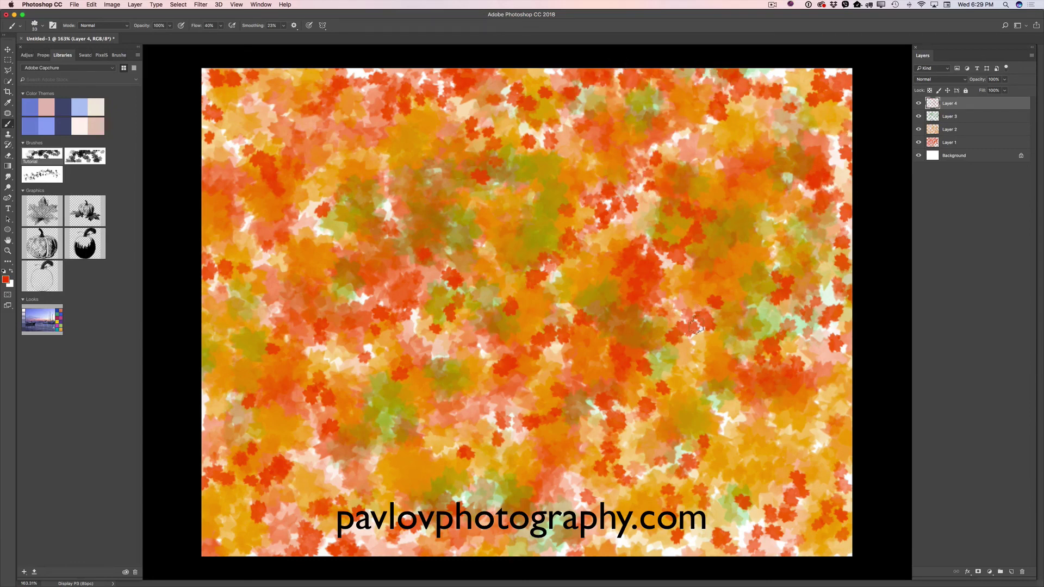